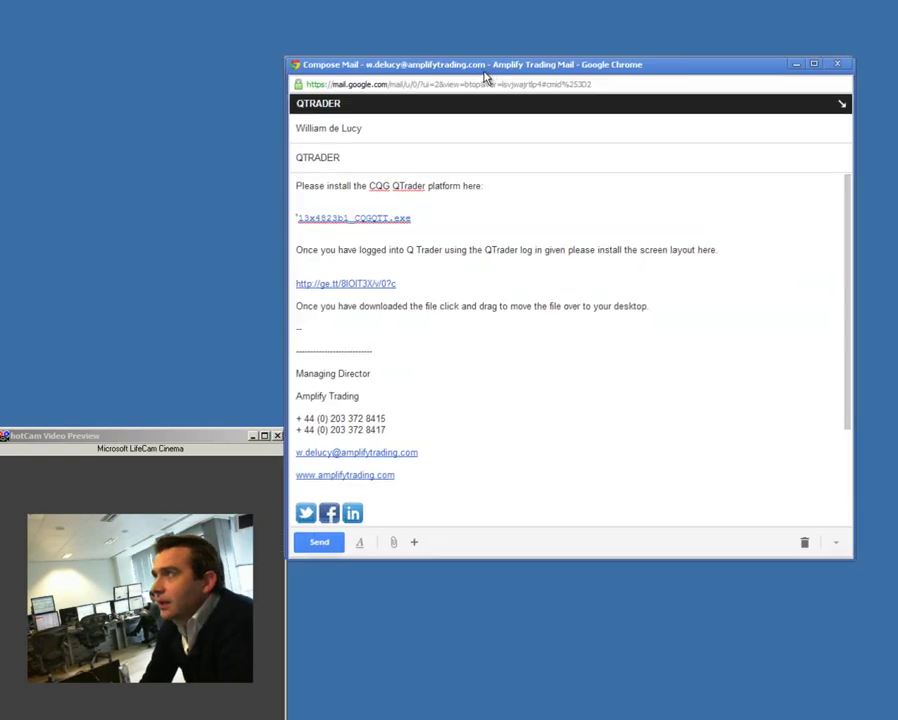
- Move the email draft clear of the QTrader desktop shortcut and open its ge.tt screen-layout link
left_click_drag(491, 24, 507, 92)
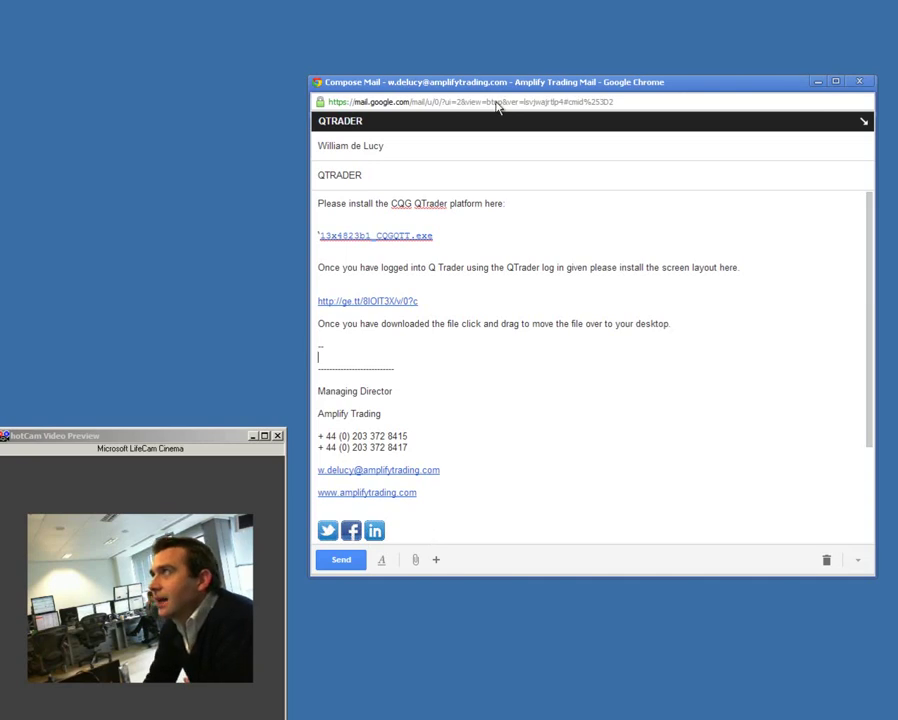
left_click_drag(500, 88, 484, 409)
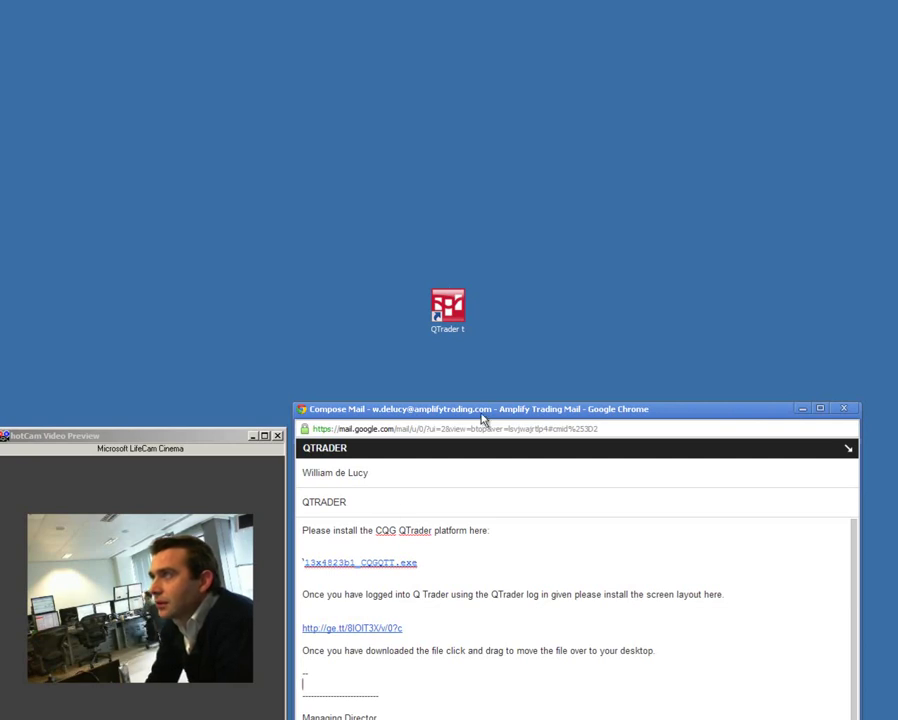
left_click_drag(486, 420, 700, 97)
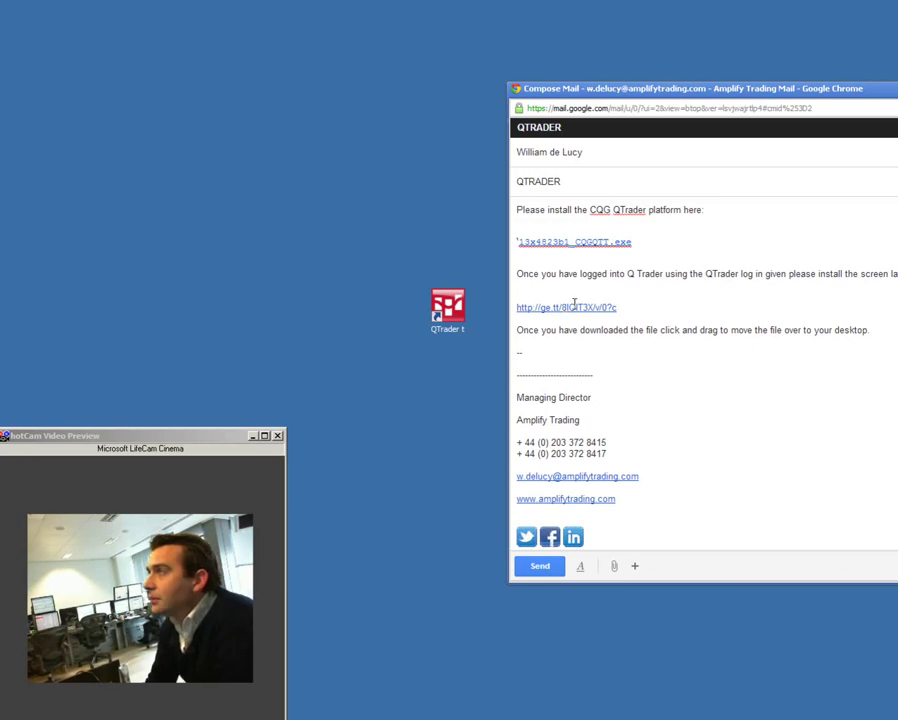
left_click(600, 307)
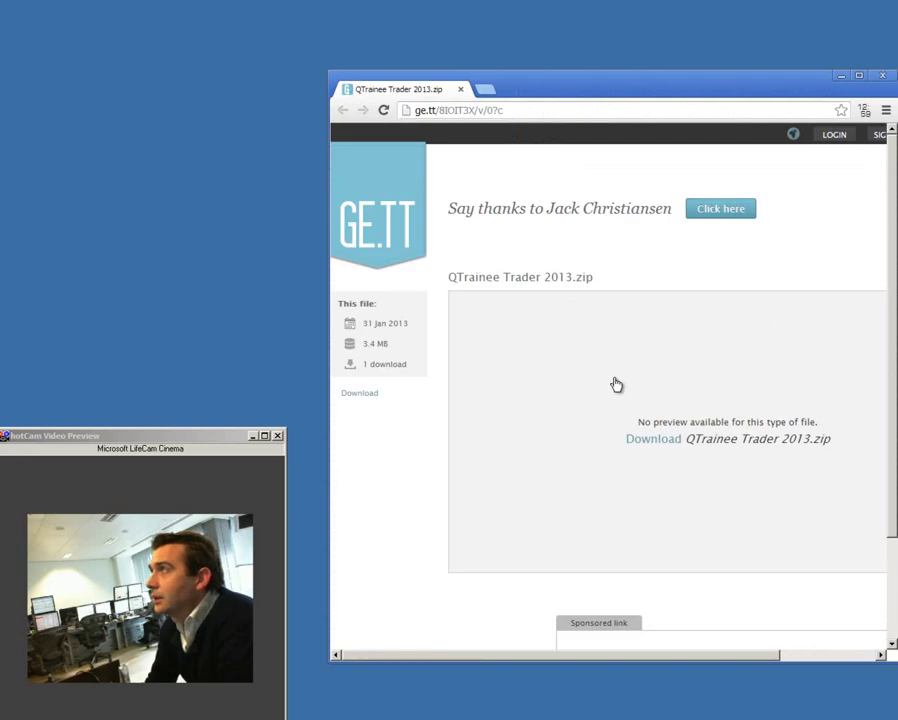
- Download QTrainee Trader 2013.zip from the ge.tt page
left_click_drag(690, 92, 636, 62)
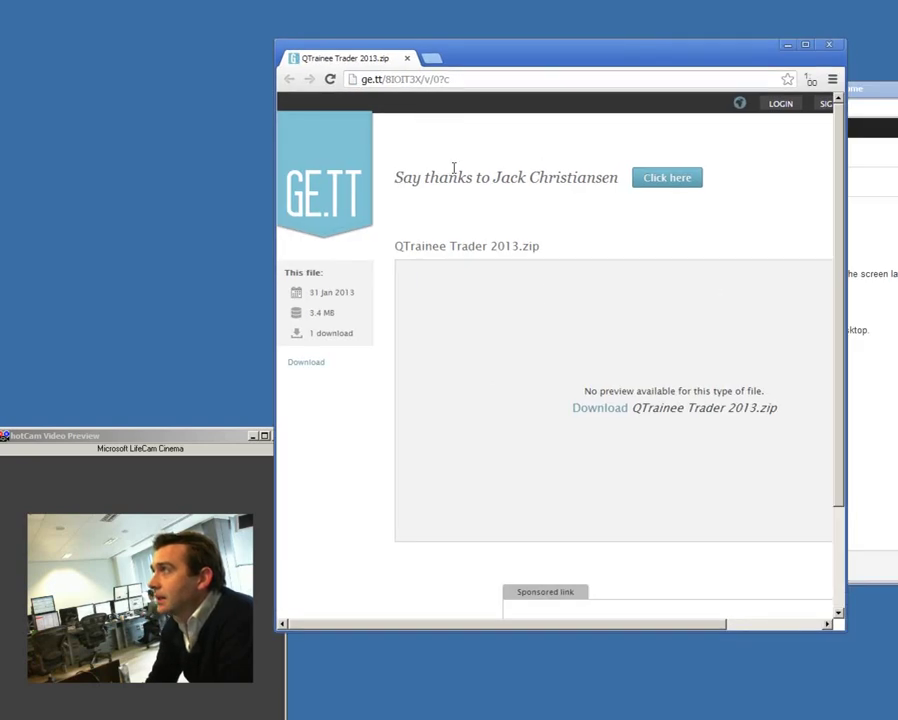
scroll(530, 268, "down", 1)
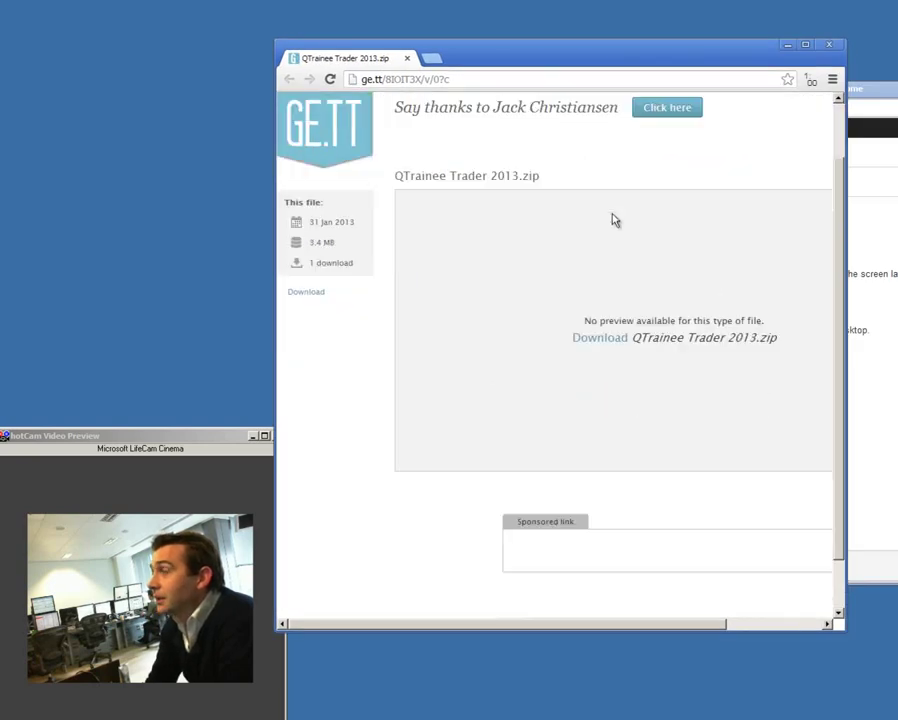
left_click(600, 340)
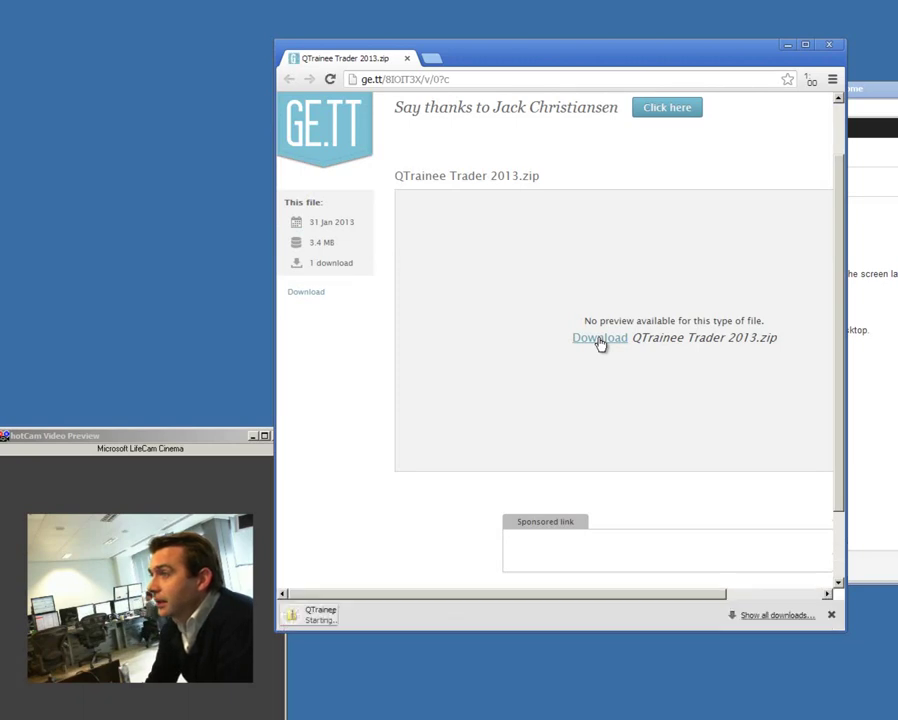
- Place the downloaded QTrainee Trader 2013 (1).zip on the desktop beneath the QTrader shortcut
left_click_drag(480, 53, 717, 24)
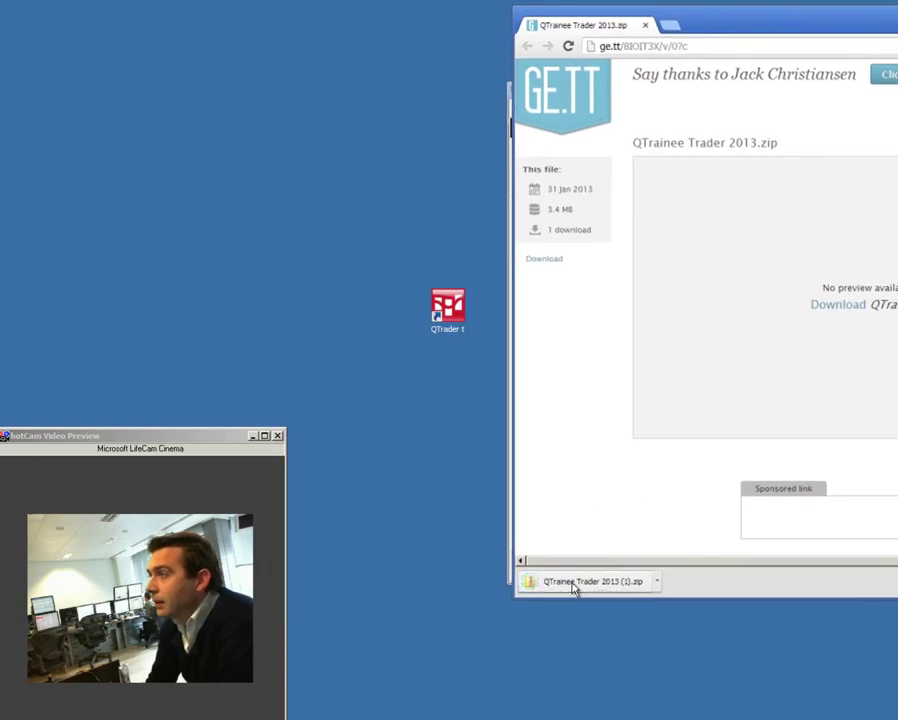
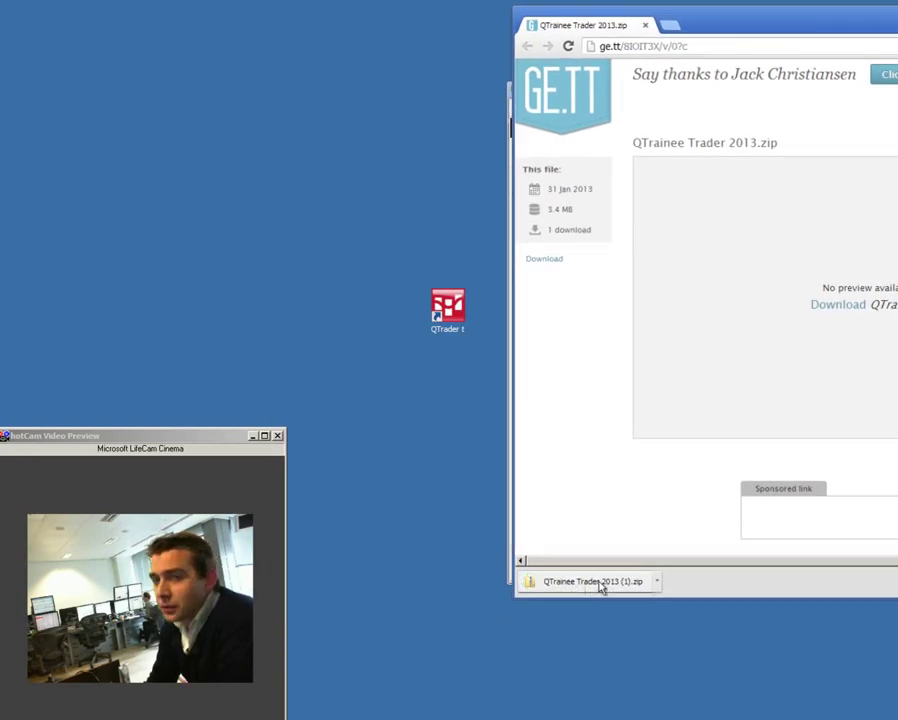
left_click_drag(612, 586, 435, 474)
left_click_drag(447, 385, 451, 383)
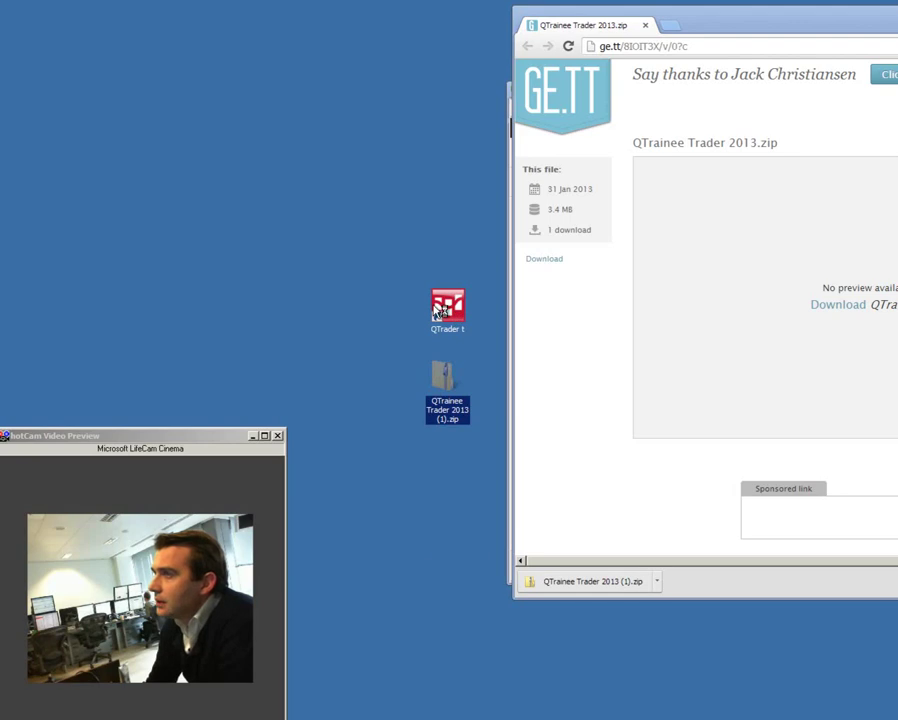
left_click(418, 458)
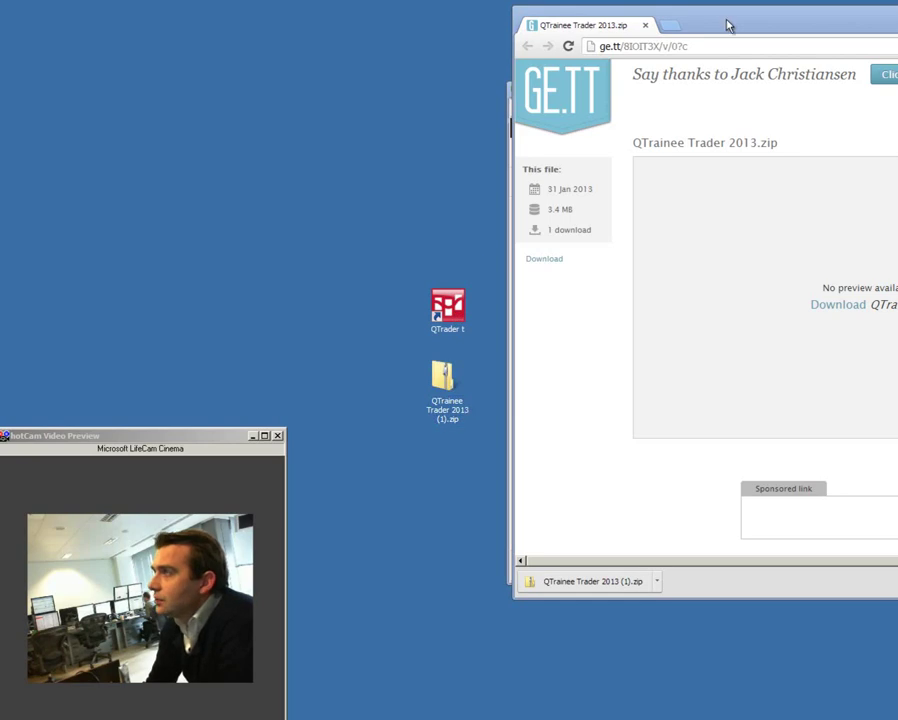
- Close the ge.tt download page and the email draft window
key("ctrl+w")
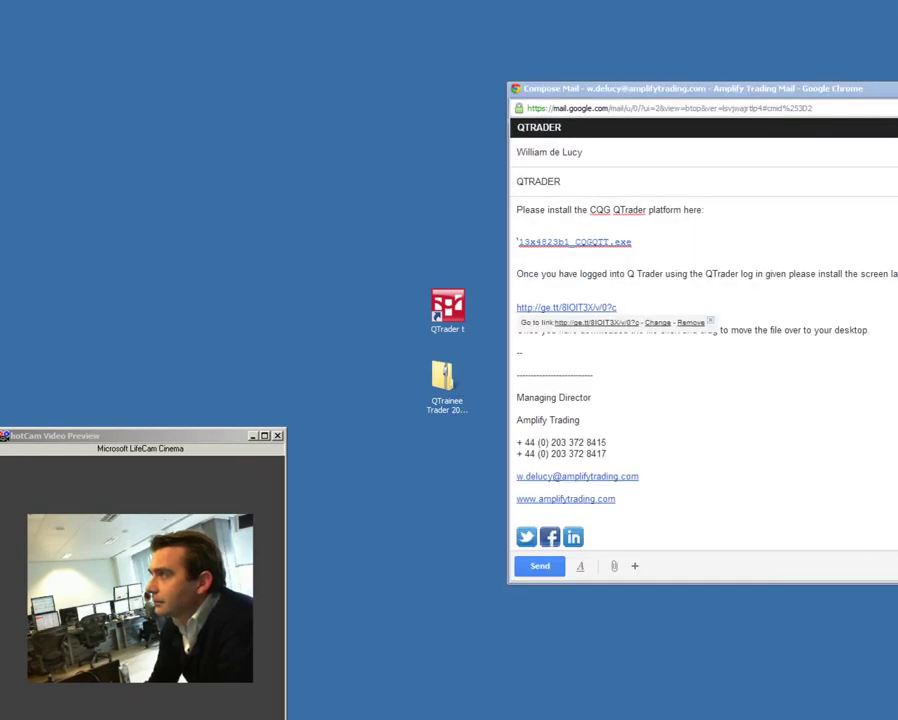
triple_click(764, 447)
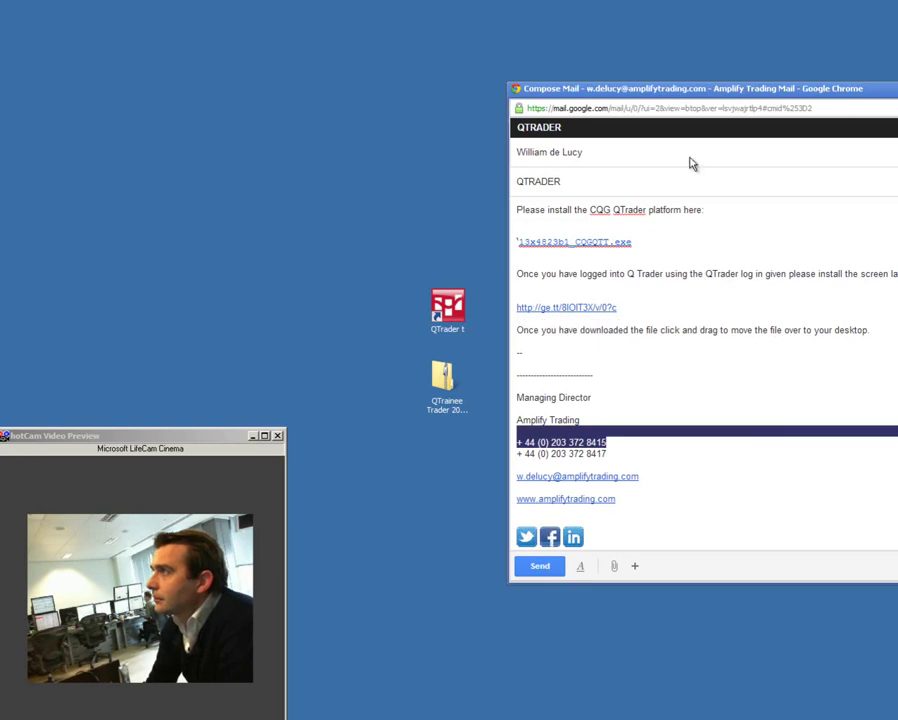
key("ctrl+w")
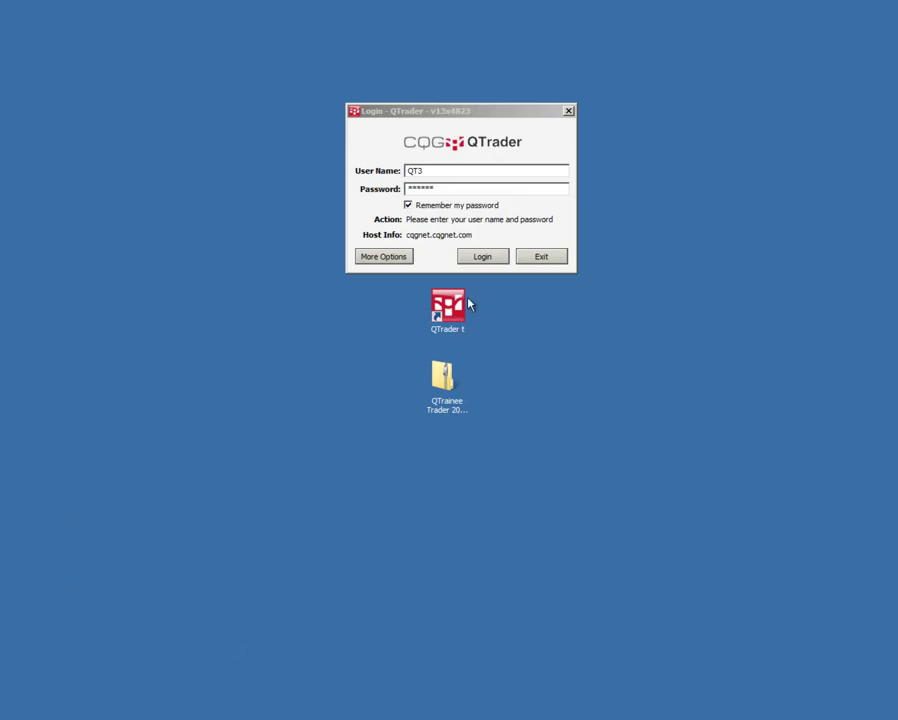
- Log in to QTrader with the remembered user name and password
left_click(445, 171)
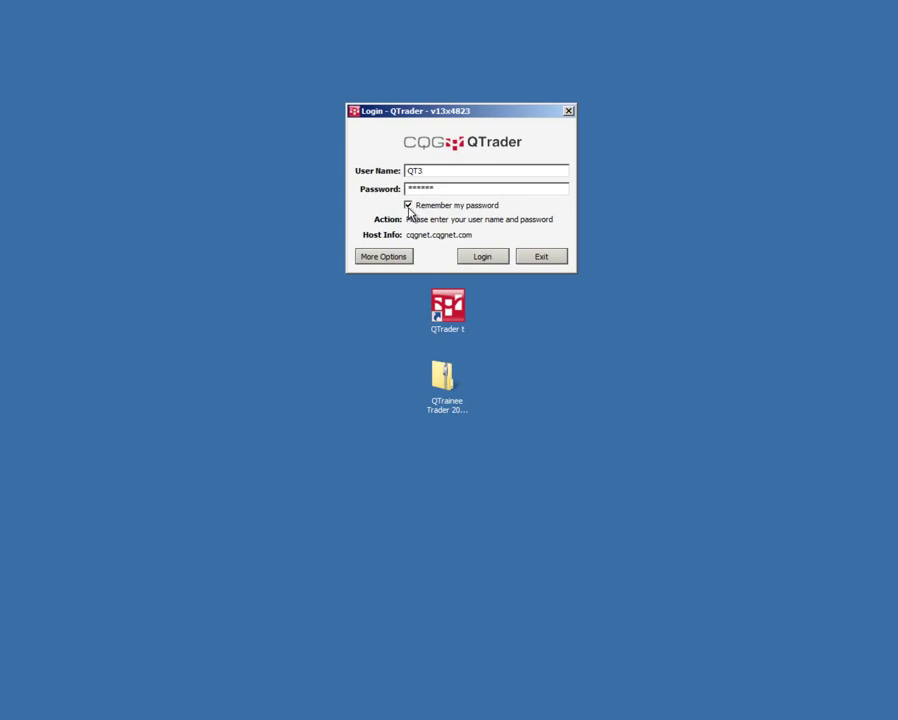
left_click(481, 261)
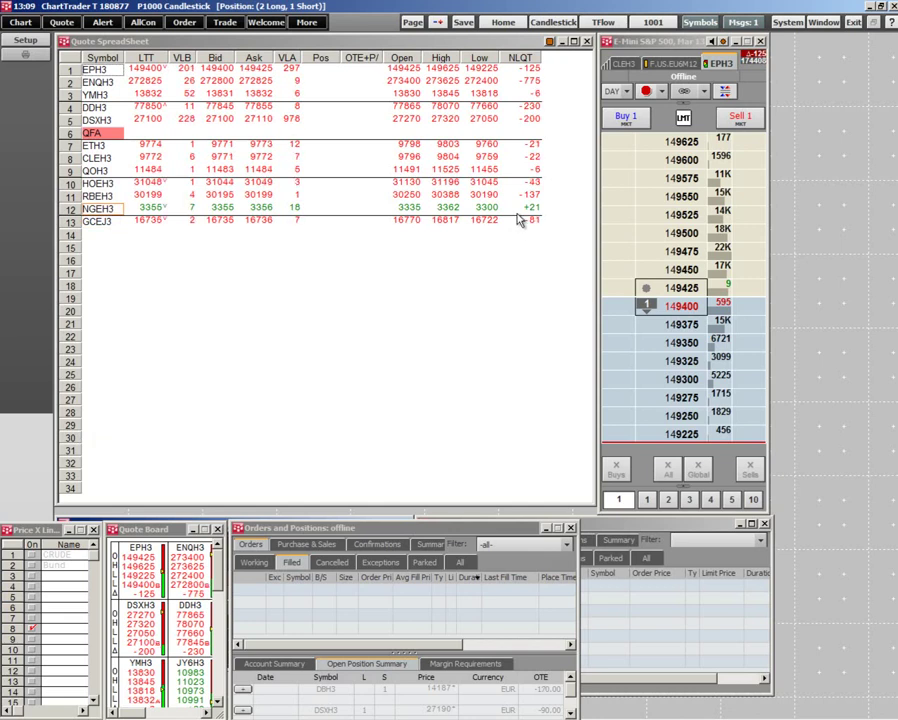
- Start the Import/Export Wizard for pages and components and proceed with importing All Settings
left_click(786, 22)
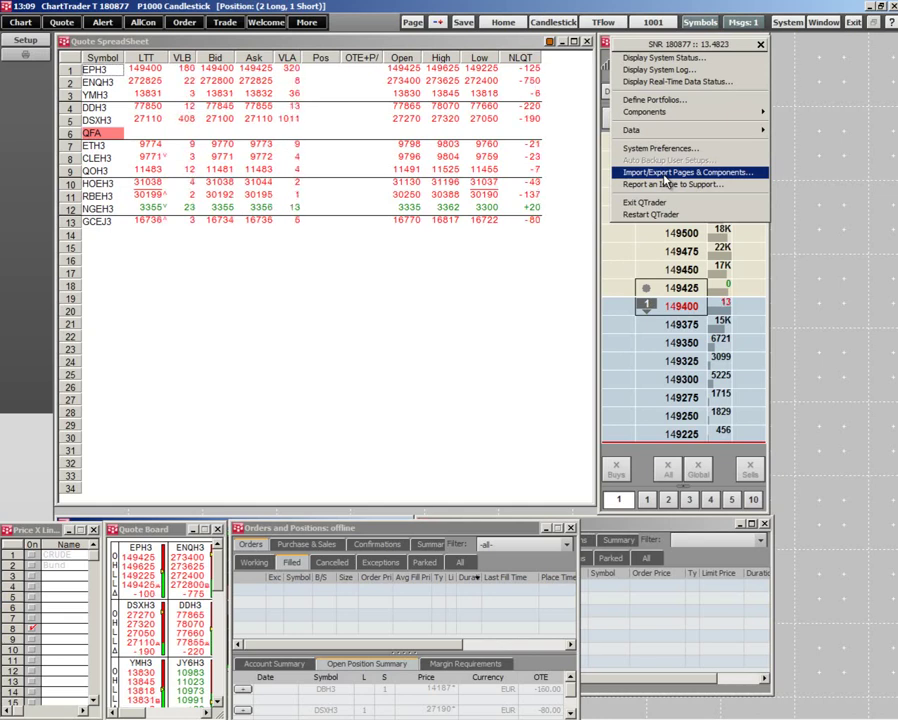
left_click(553, 257)
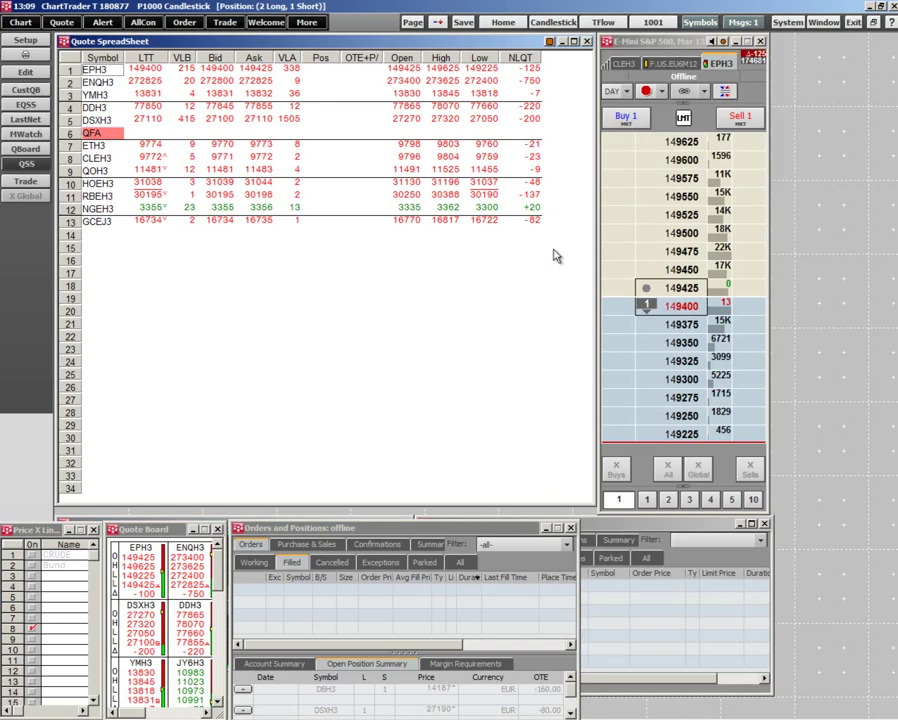
left_click(785, 23)
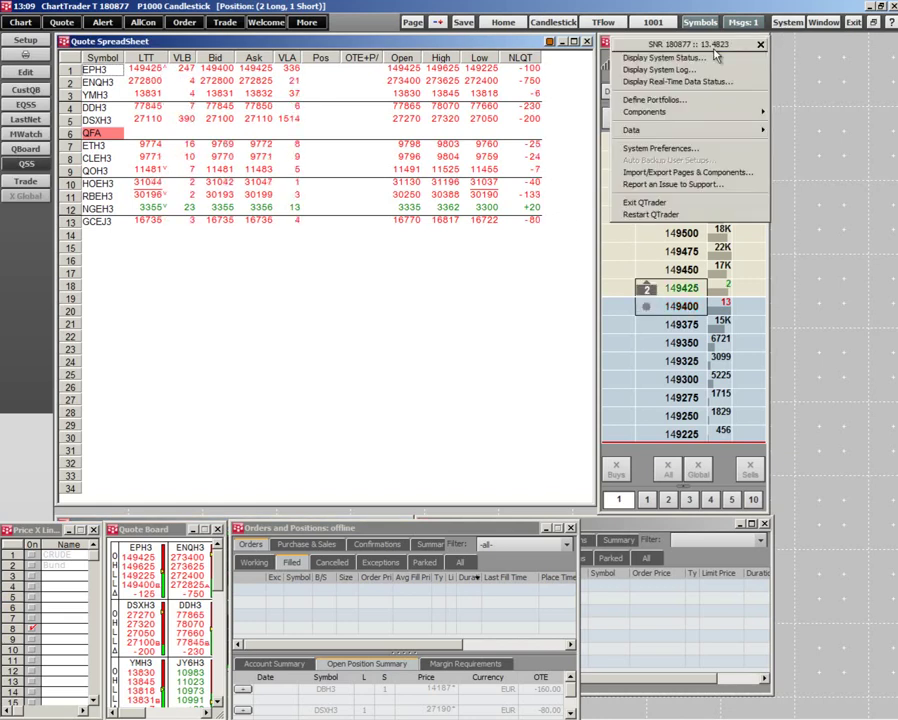
left_click(684, 173)
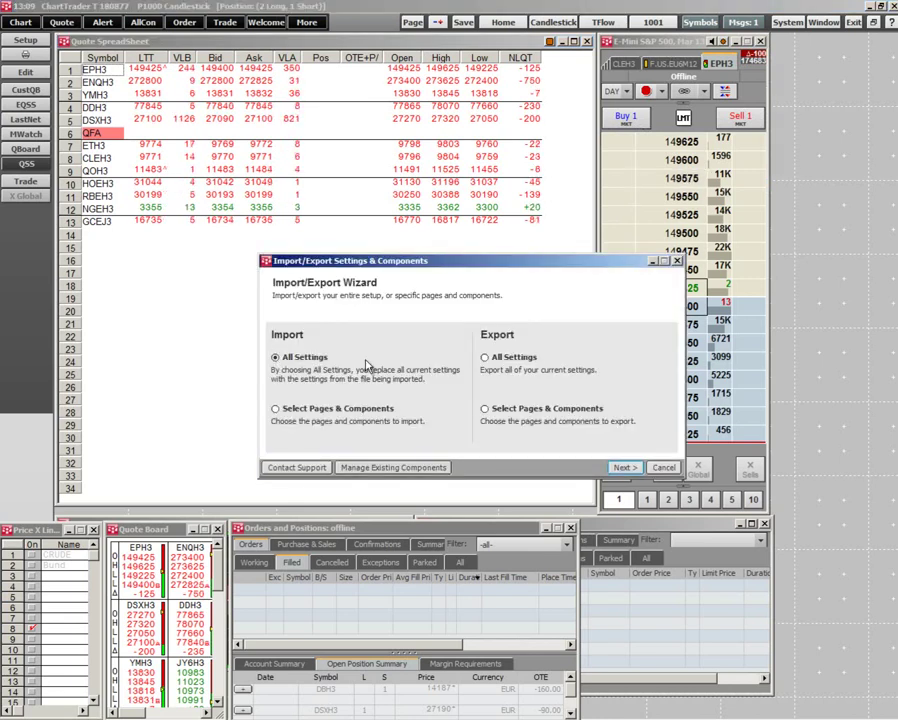
left_click(627, 470)
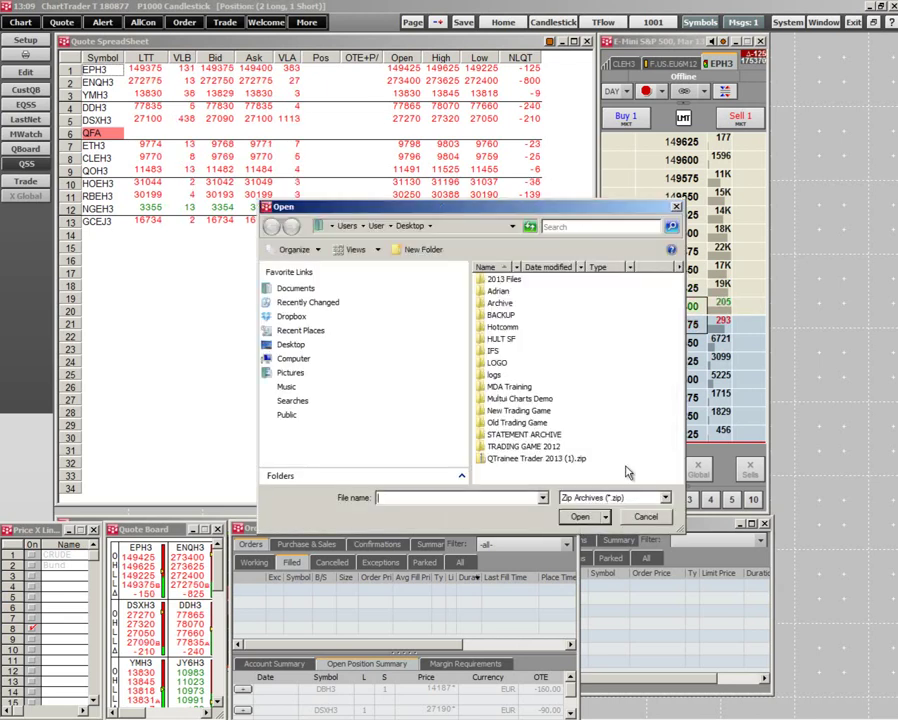
- Import QTrainee Trader 2013 (1).zip from the desktop and confirm replacing the current settings
left_click(432, 344)
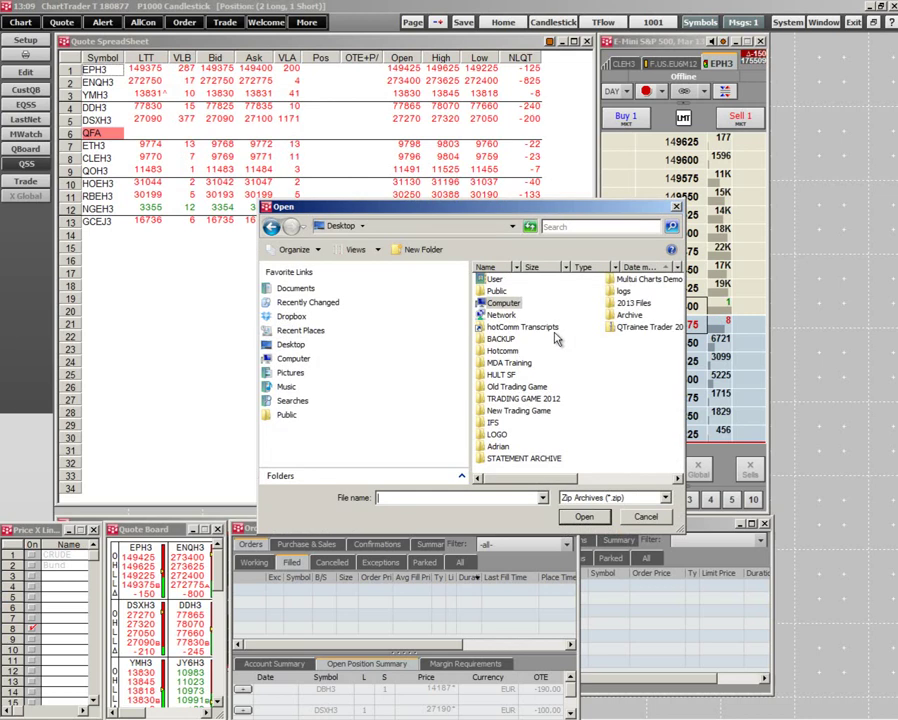
left_click_drag(685, 338, 740, 338)
left_click(676, 330)
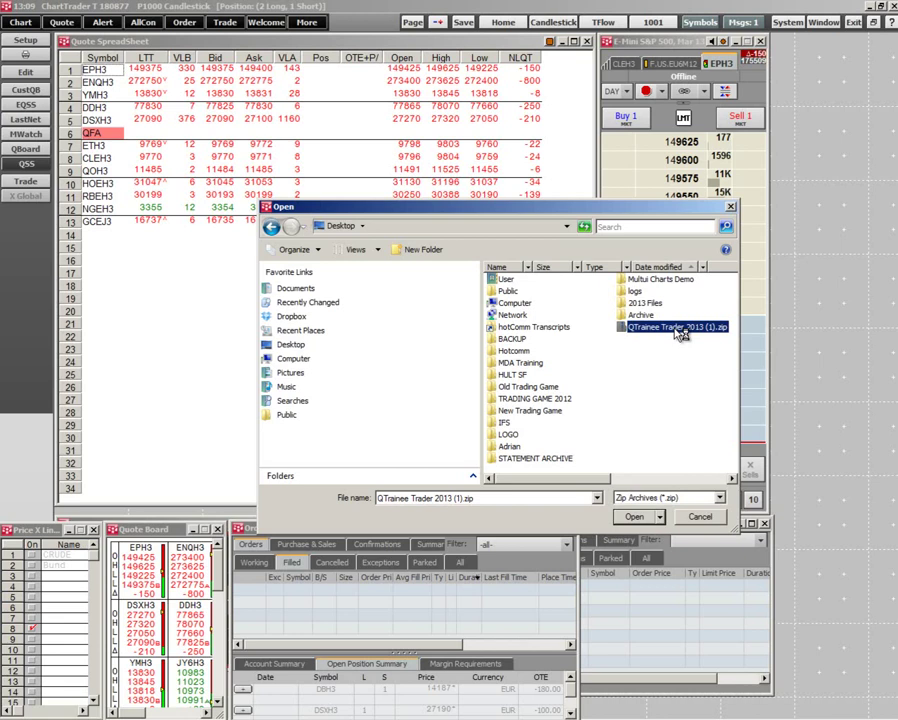
double_click(678, 331)
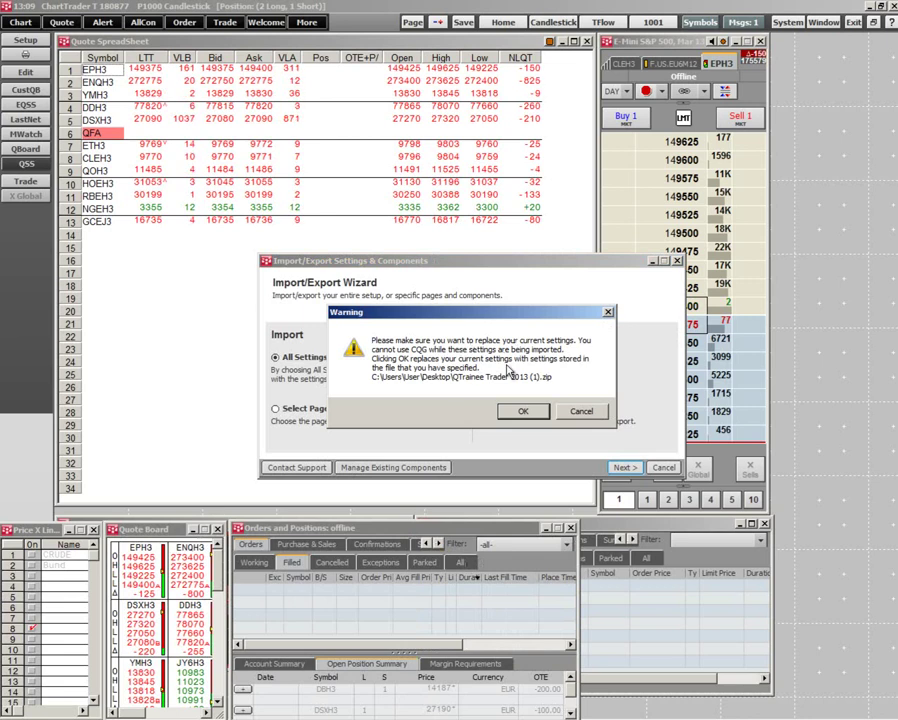
left_click(520, 412)
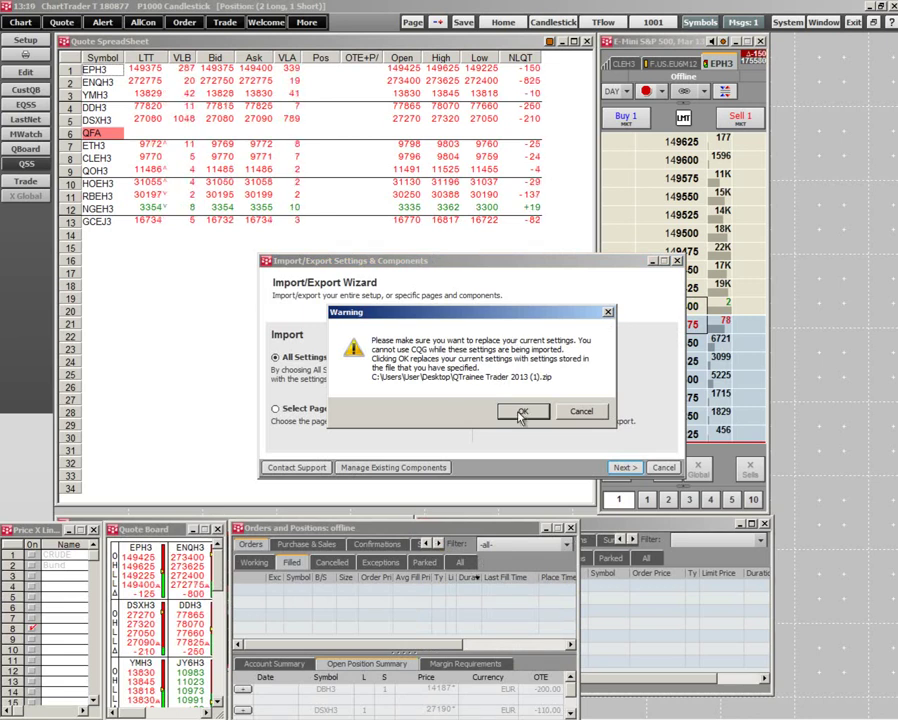
left_click(520, 414)
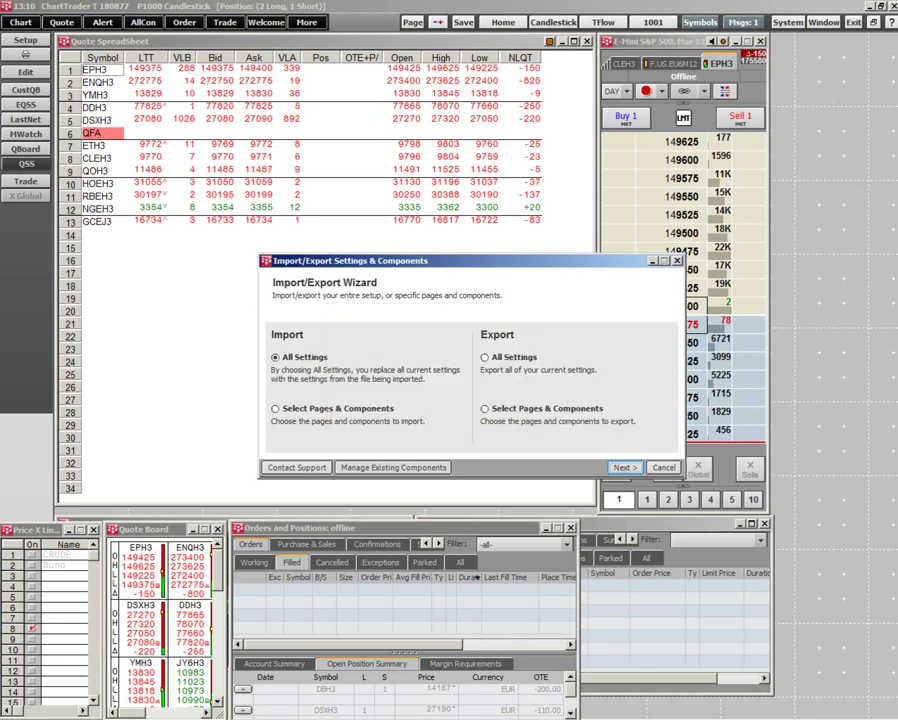
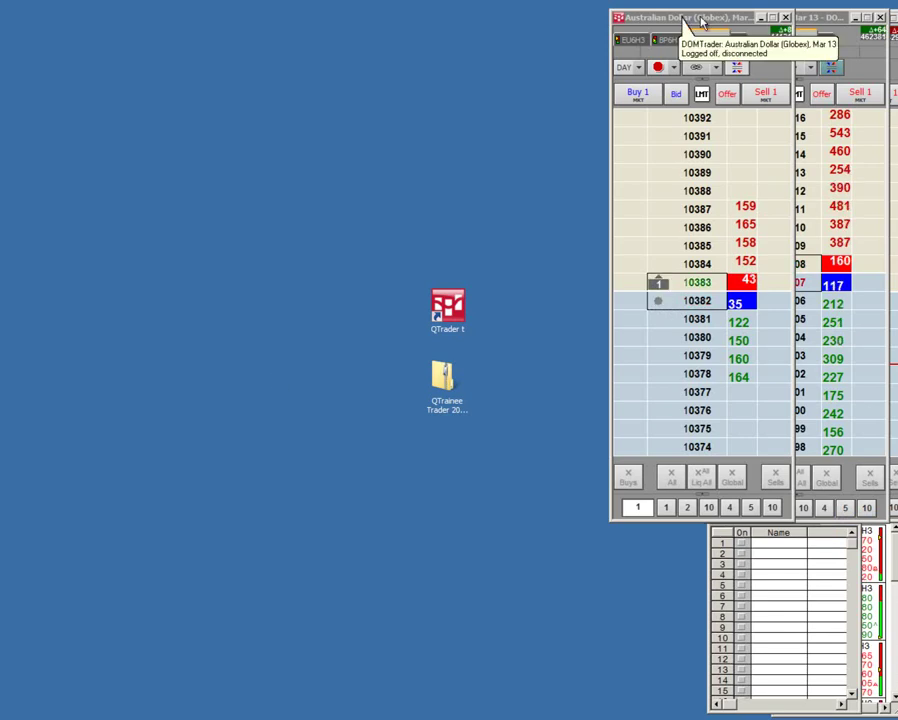
- Arrange the Euro STOXX 50, Australian Dollar and Euro Bund DOMTrader windows side by side along the screen's upper edge
left_click_drag(833, 20, 109, 11)
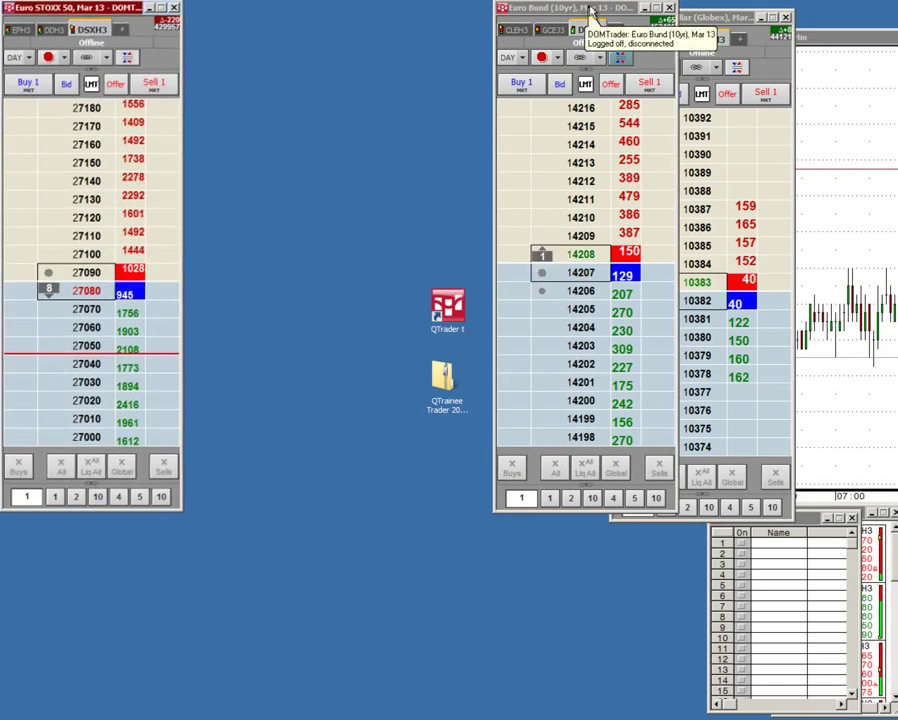
left_click(714, 18)
left_click_drag(714, 18, 287, 12)
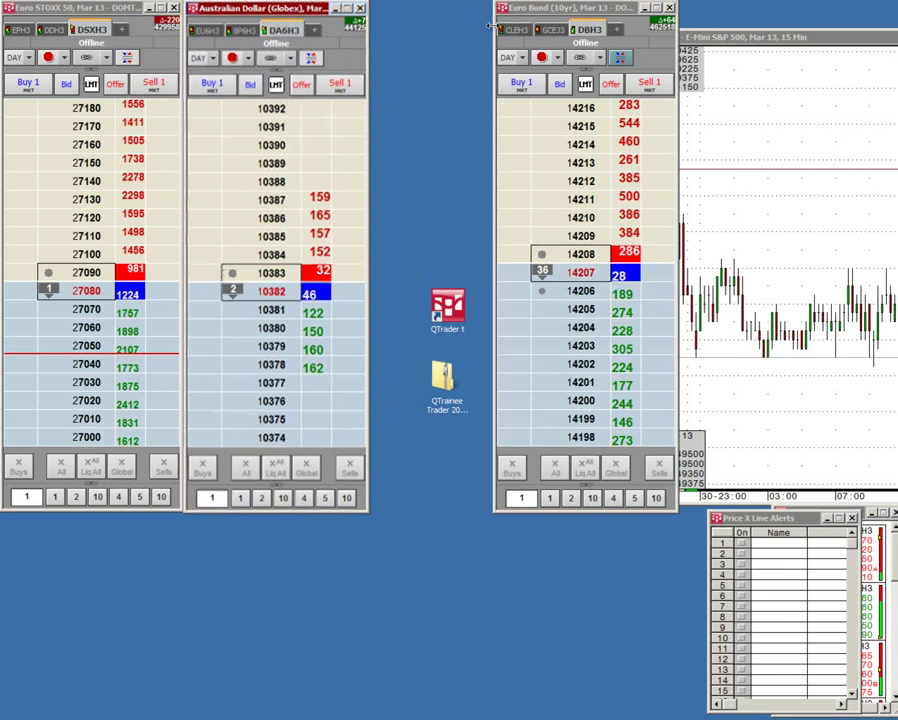
left_click_drag(552, 12, 427, 9)
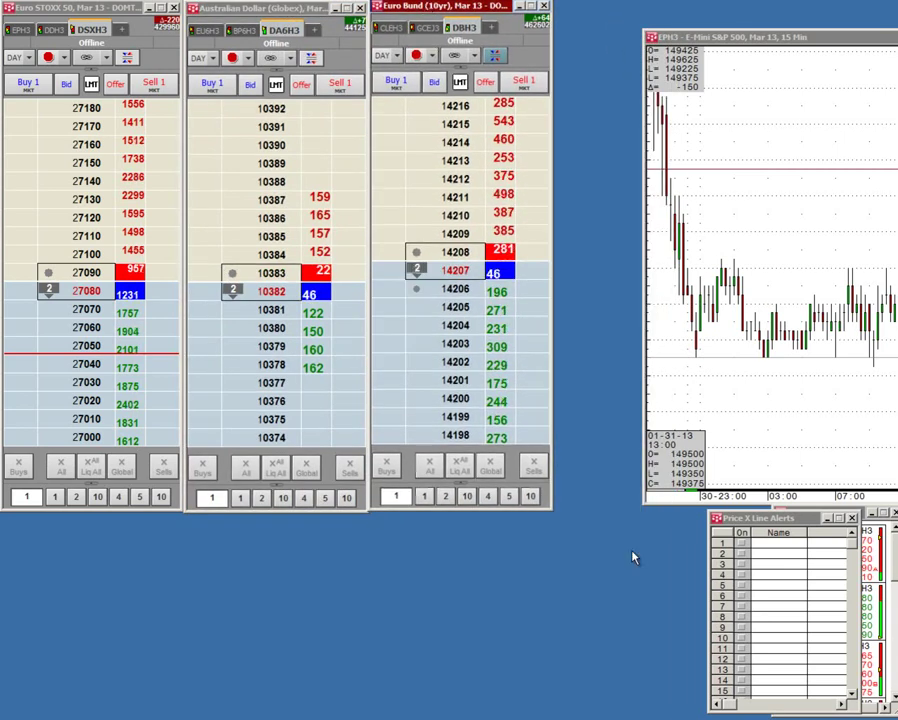
- Narrow the three DOMTrader windows slightly and close the gaps between them
left_click_drag(551, 510, 490, 500)
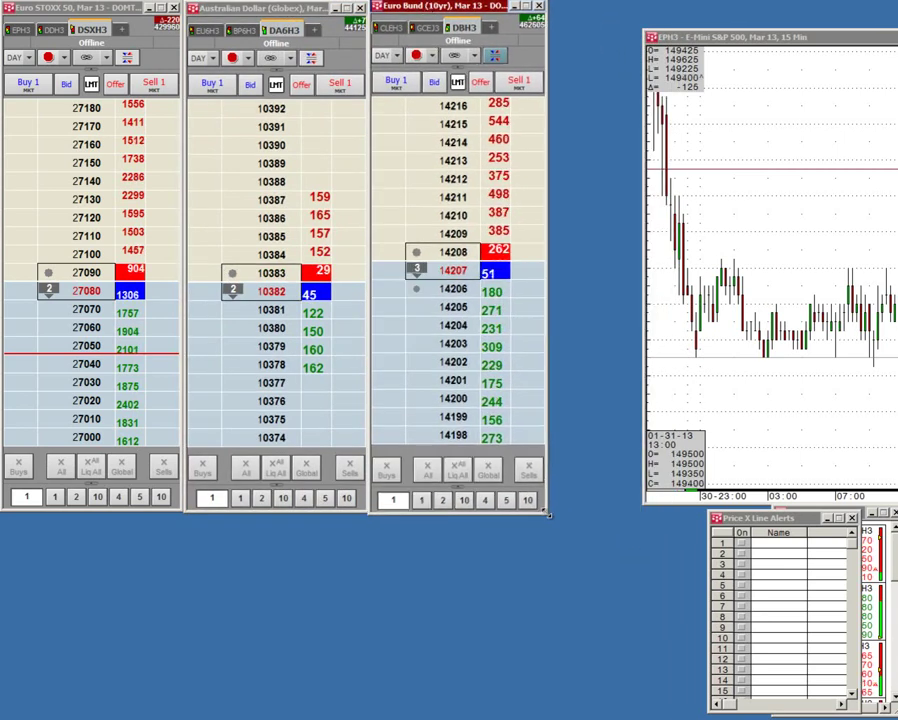
left_click_drag(364, 513, 360, 515)
left_click_drag(180, 511, 177, 512)
left_click_drag(287, 12, 283, 10)
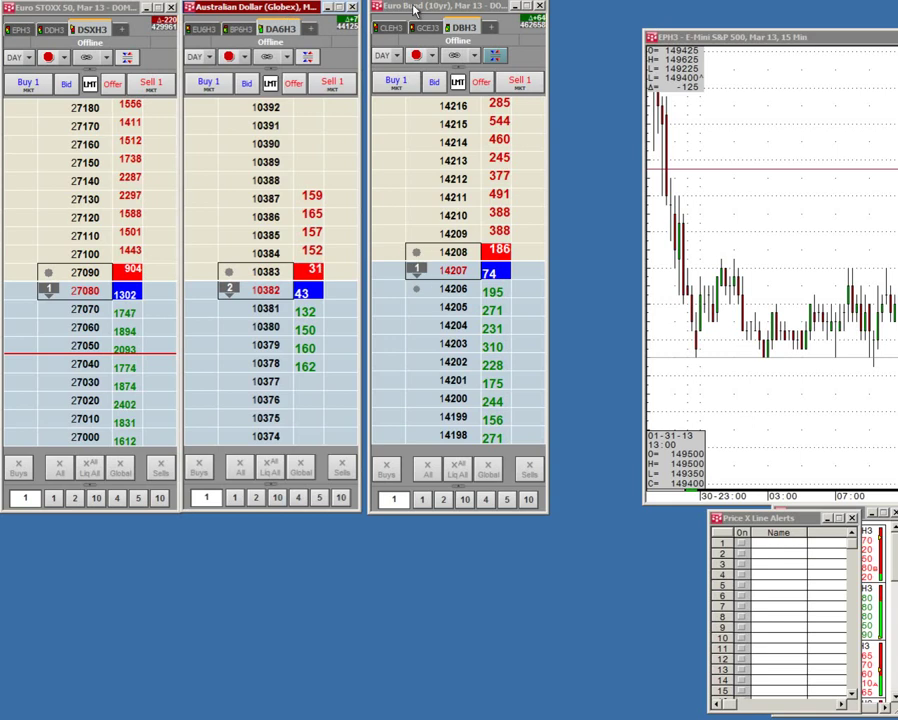
left_click_drag(415, 10, 409, 8)
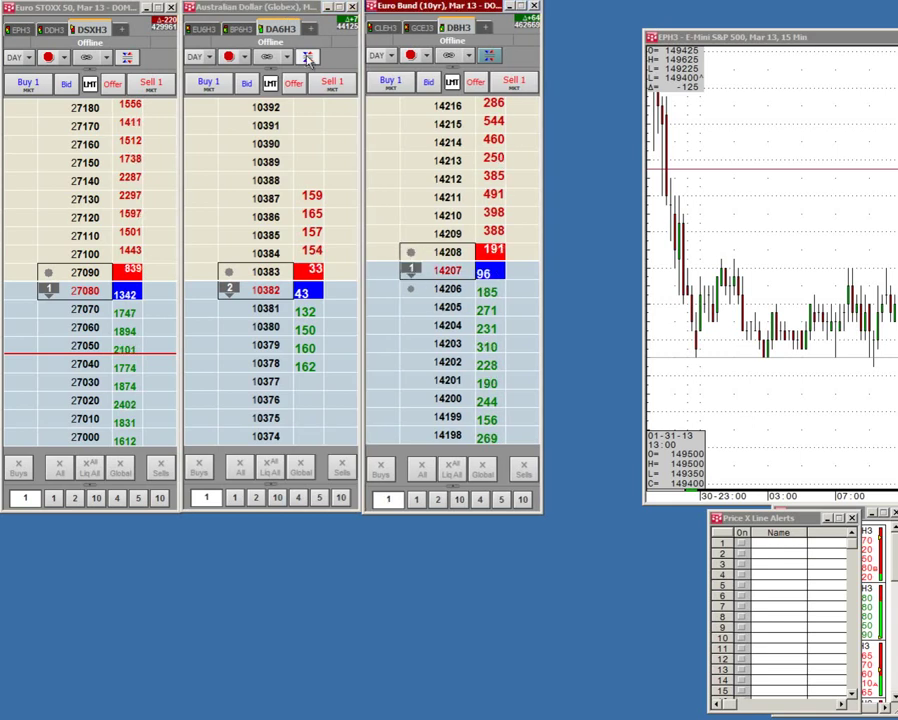
- Turn on price centring in the Euro STOXX 50 and Australian Dollar ladders and place the E-Mini S&P 500 chart beside the Euro Bund ladder
left_click(324, 116)
left_click(478, 108)
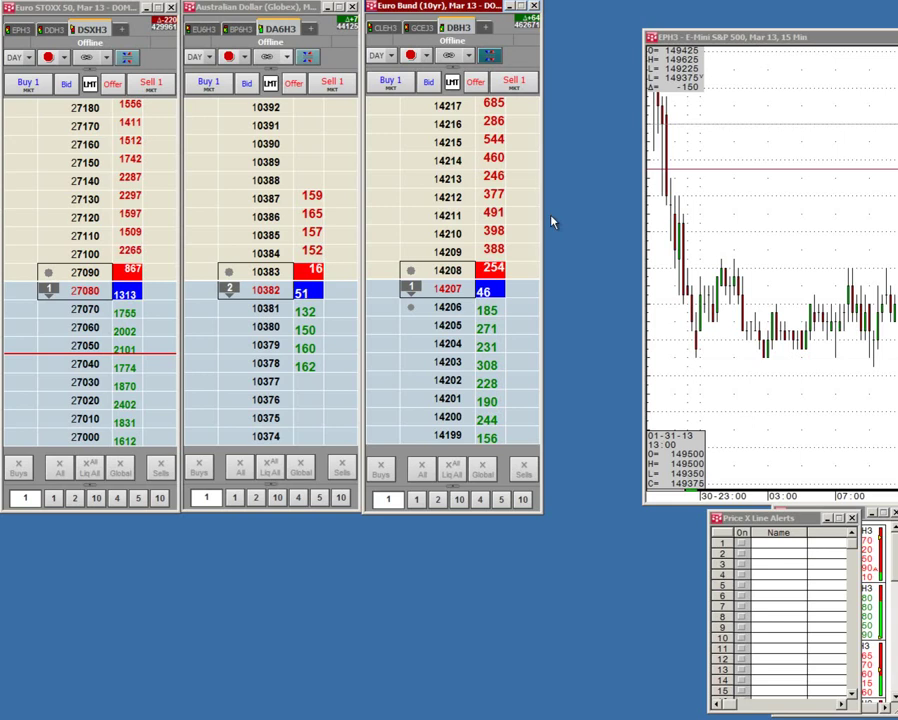
left_click_drag(849, 40, 752, 10)
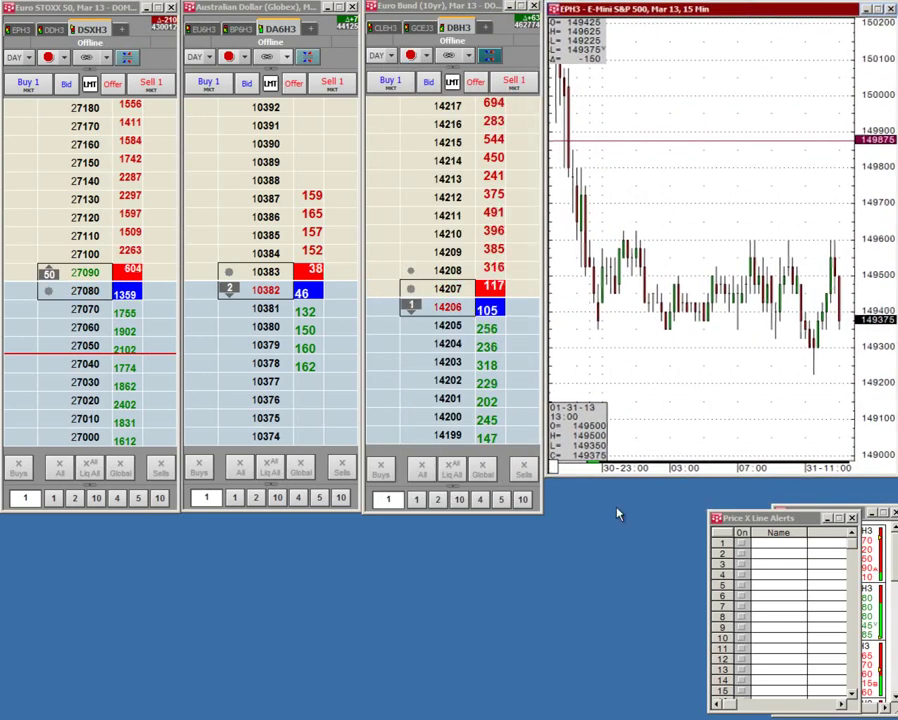
- Extend the E-Mini S&P 500 chart down to the ladders' lower edge and place Price X Line Alerts and Quote Board side by side beneath the ladders
left_click_drag(650, 477, 652, 512)
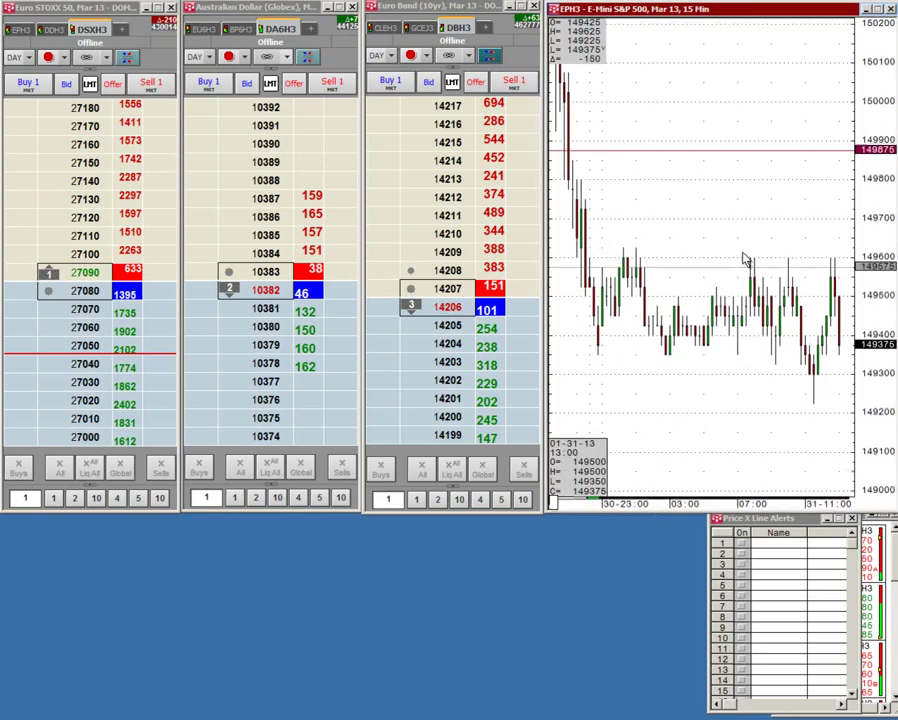
left_click_drag(791, 518, 70, 530)
left_click_drag(842, 521, 224, 518)
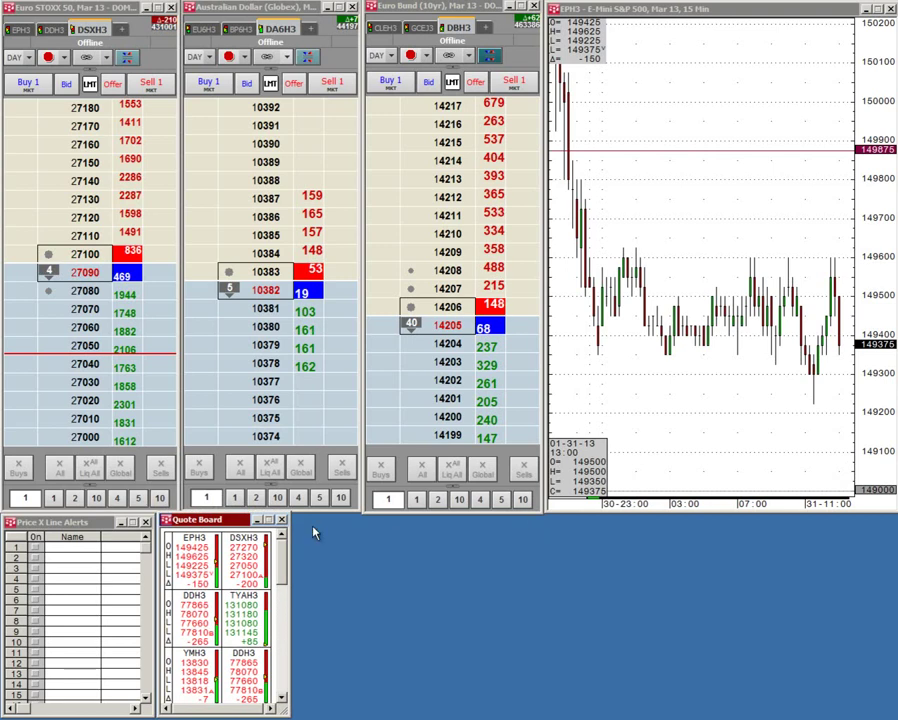
- Narrow the three DOMTrader windows and close them up, and widen the E-Mini S&P 500 chart into the freed space while reducing its height
mouse_move(177, 490)
left_mouse_down()
mouse_move(161, 505)
mouse_move(172, 510)
left_mouse_up()
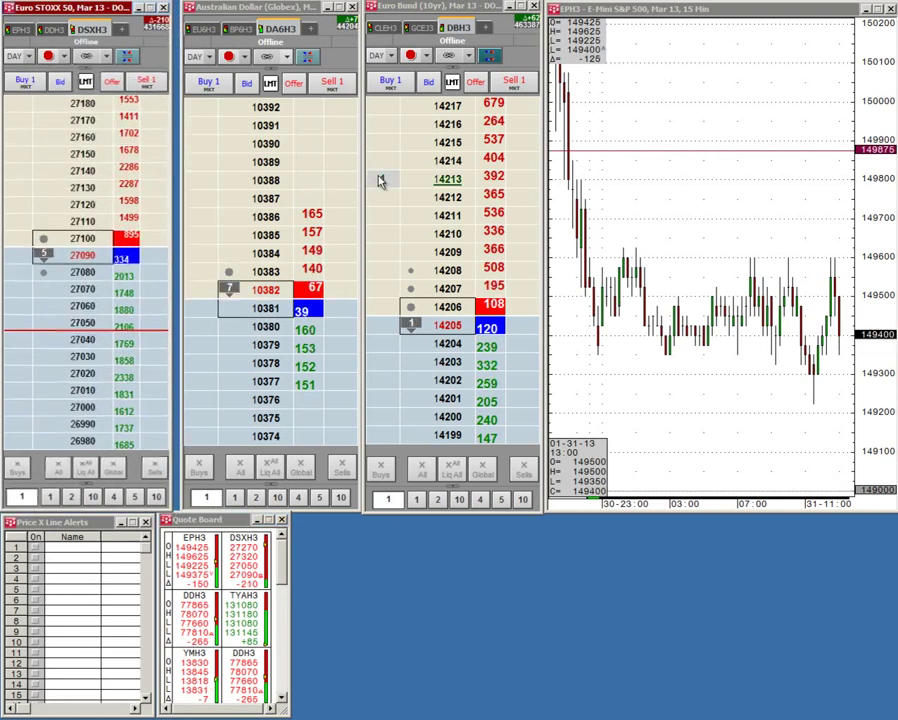
left_click_drag(359, 175, 346, 172)
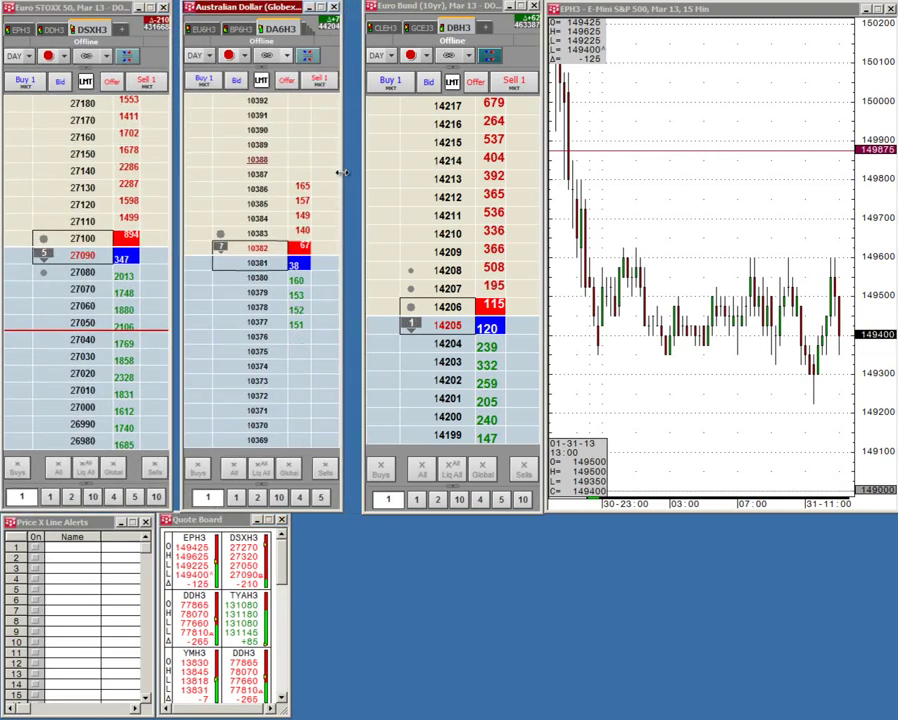
left_click_drag(268, 10, 259, 10)
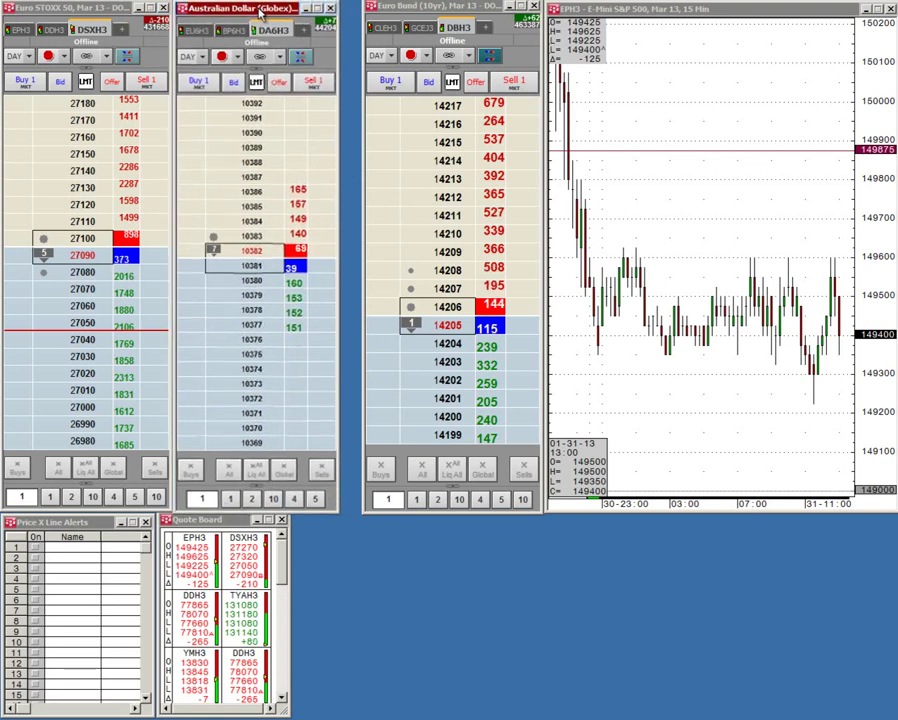
left_click_drag(398, 8, 378, 8)
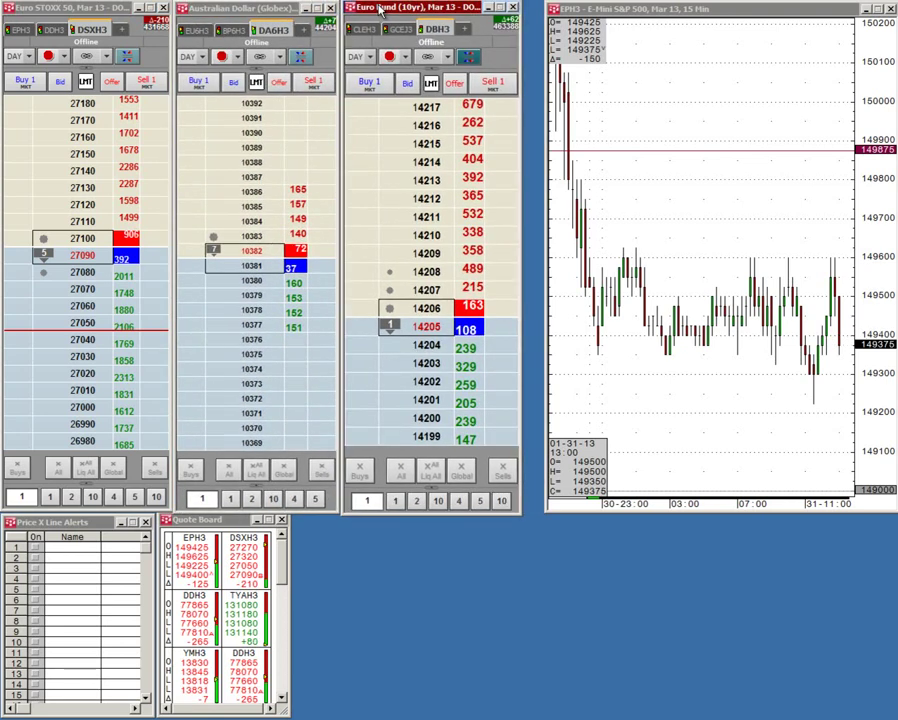
left_click_drag(521, 184, 507, 240)
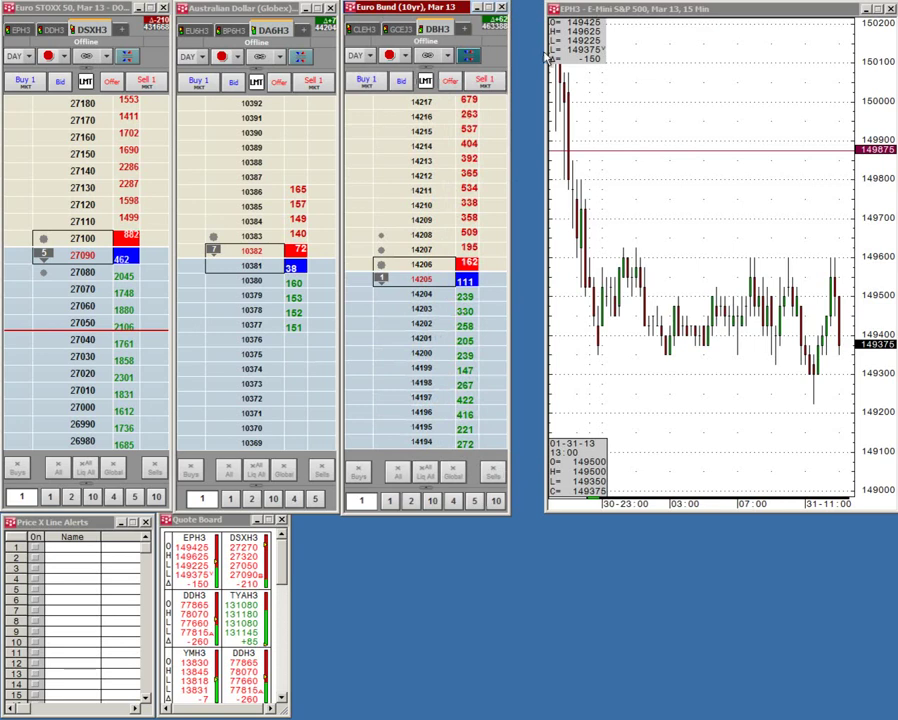
left_click_drag(546, 51, 515, 51)
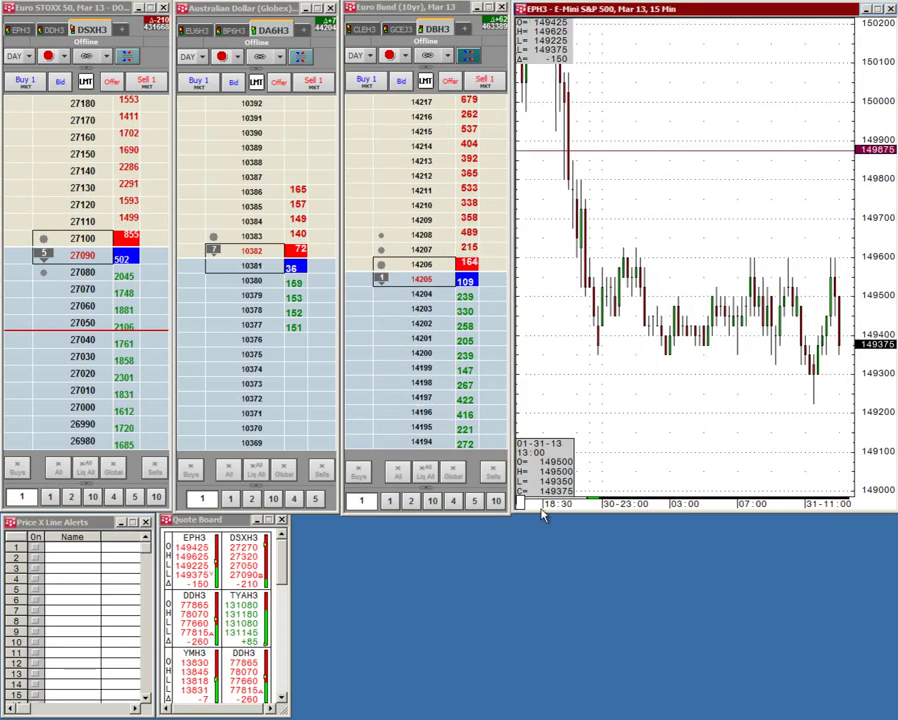
left_click_drag(540, 518, 536, 418)
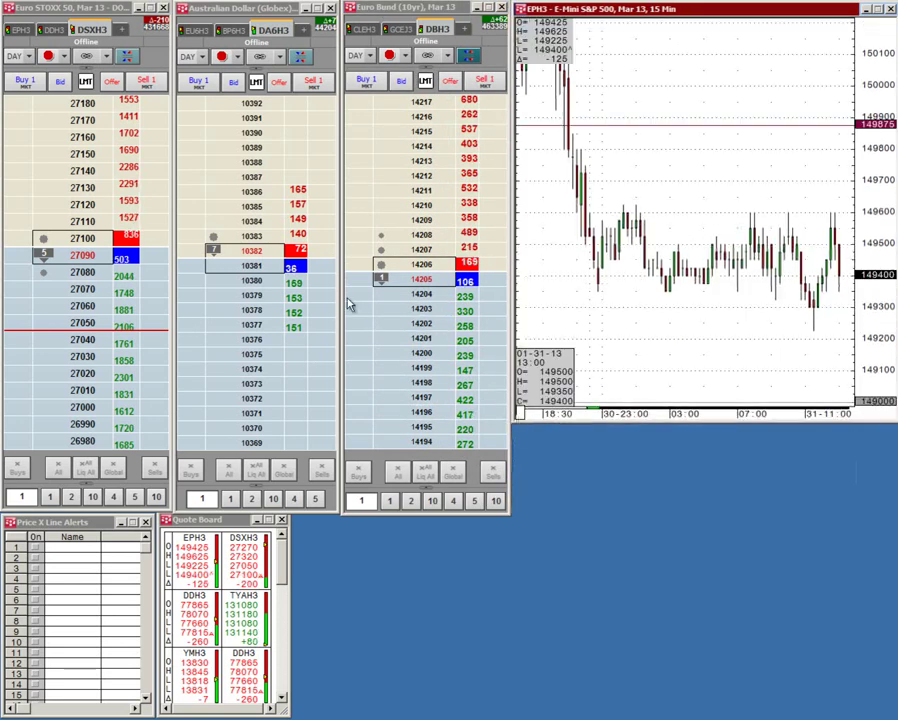
- Switch the three ladders to E-Mini S&P 500 (EPH3), Euro FX (EU6H3) and Crude Light (CLEH3)
left_click(18, 30)
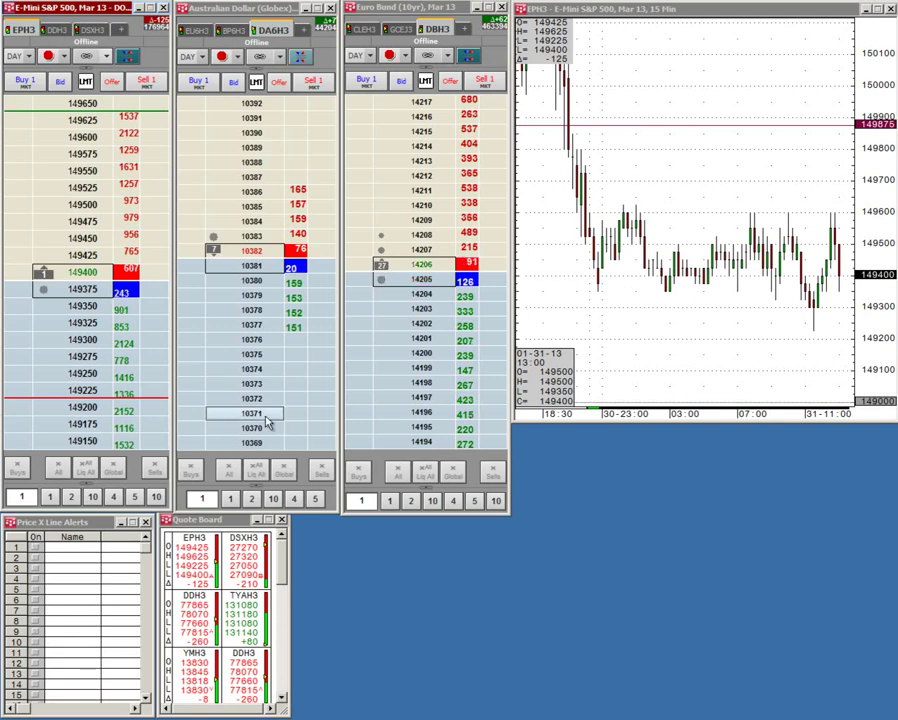
left_click(197, 31)
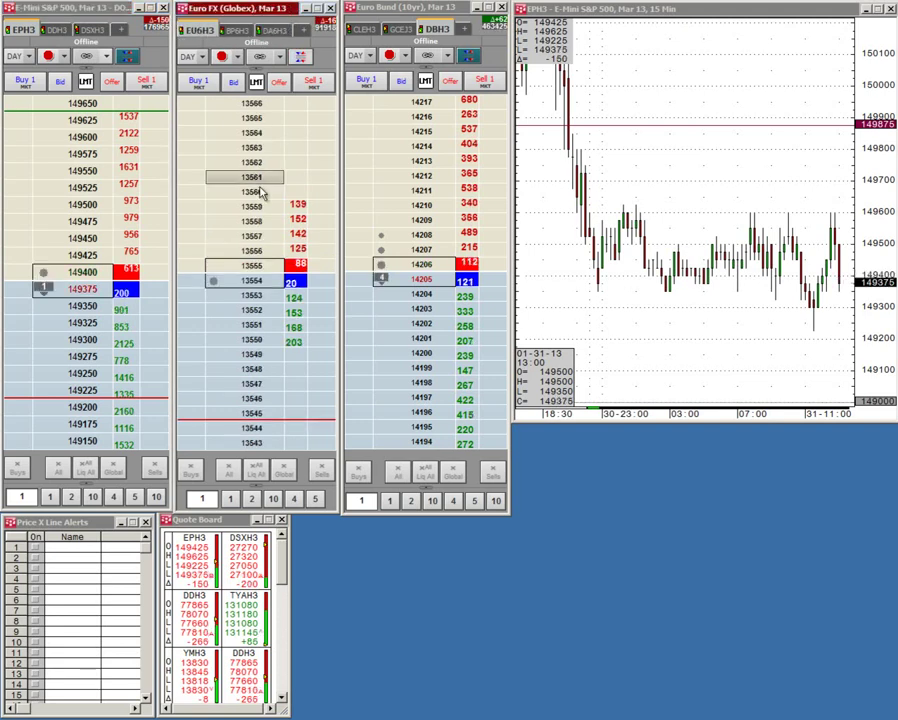
left_click(365, 29)
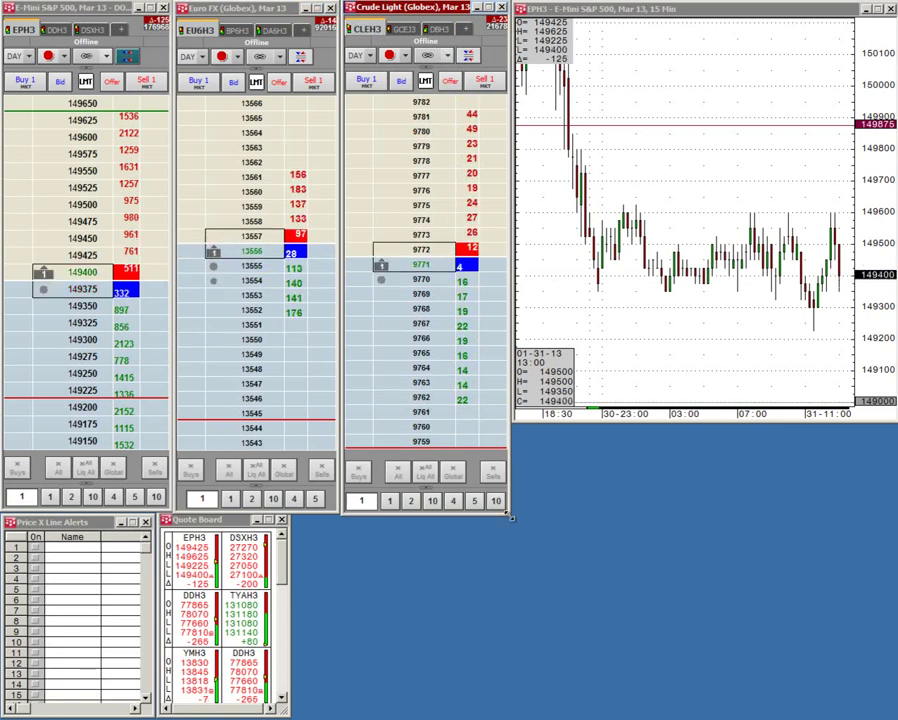
- Narrow the Crude Light ladder and stretch the E-Mini S&P 500 chart to meet it, making the chart slightly taller
mouse_move(510, 517)
left_mouse_down()
mouse_move(492, 508)
mouse_move(497, 515)
left_mouse_up()
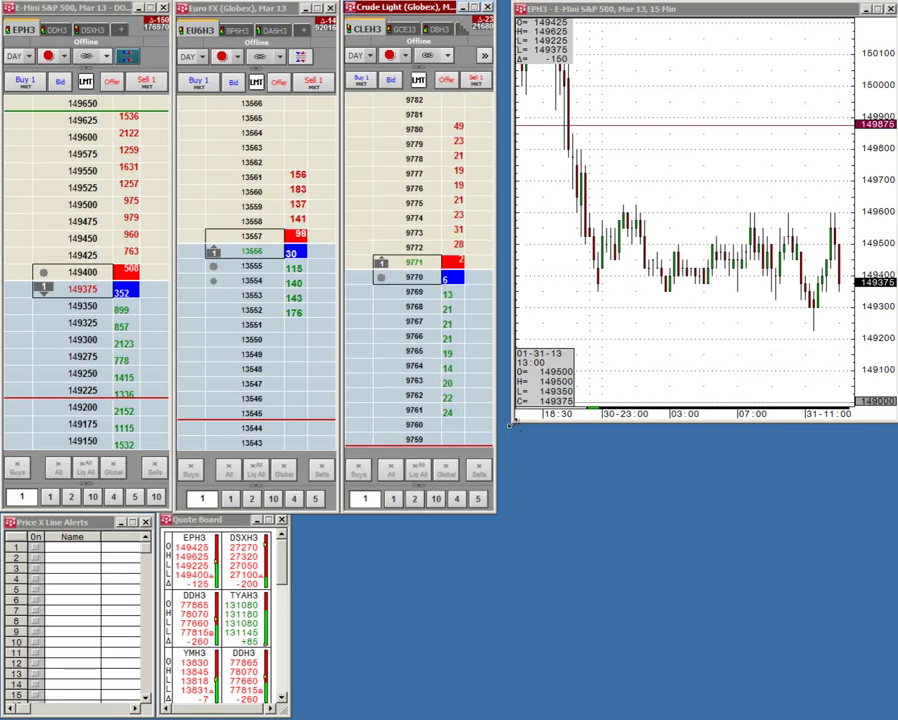
left_click_drag(510, 424, 498, 440)
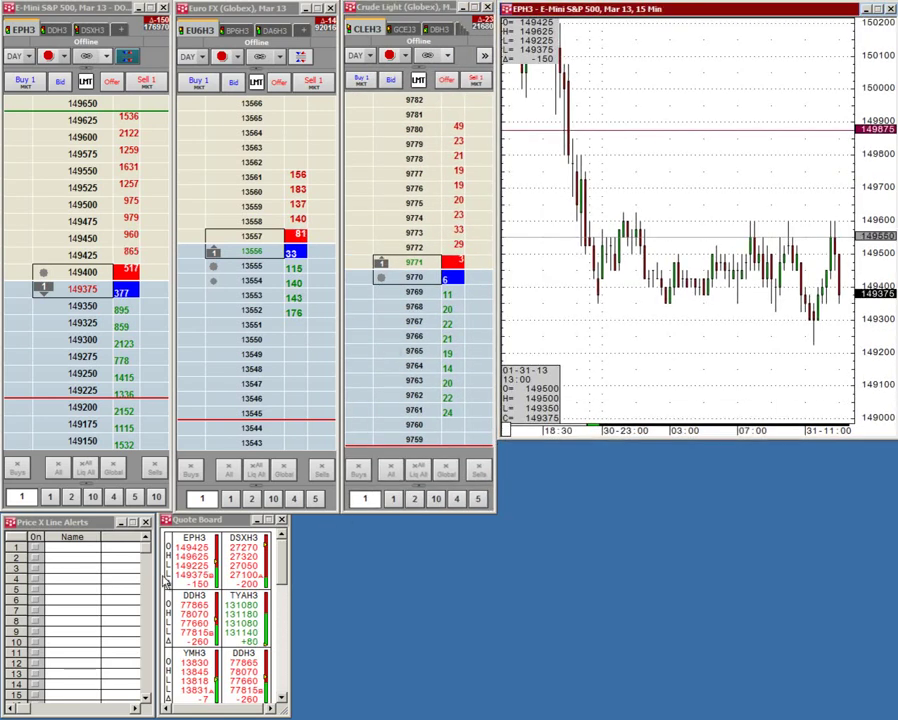
- Place the QTrader Home main window directly below the E-Mini S&P 500 chart and enlarge it to match the chart's width
left_click(197, 527)
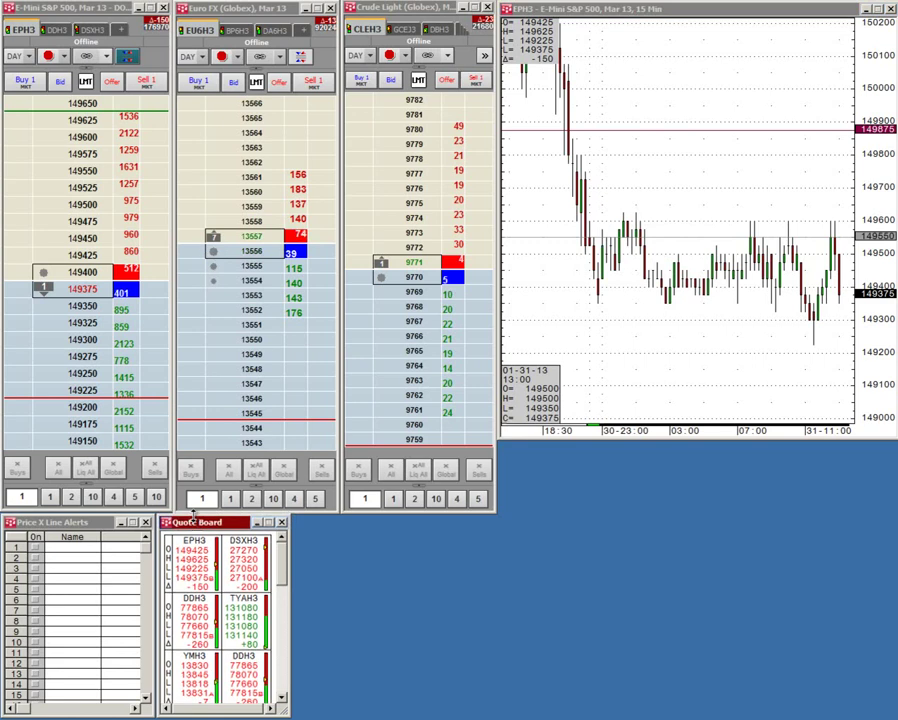
left_click_drag(613, 529, 744, 462)
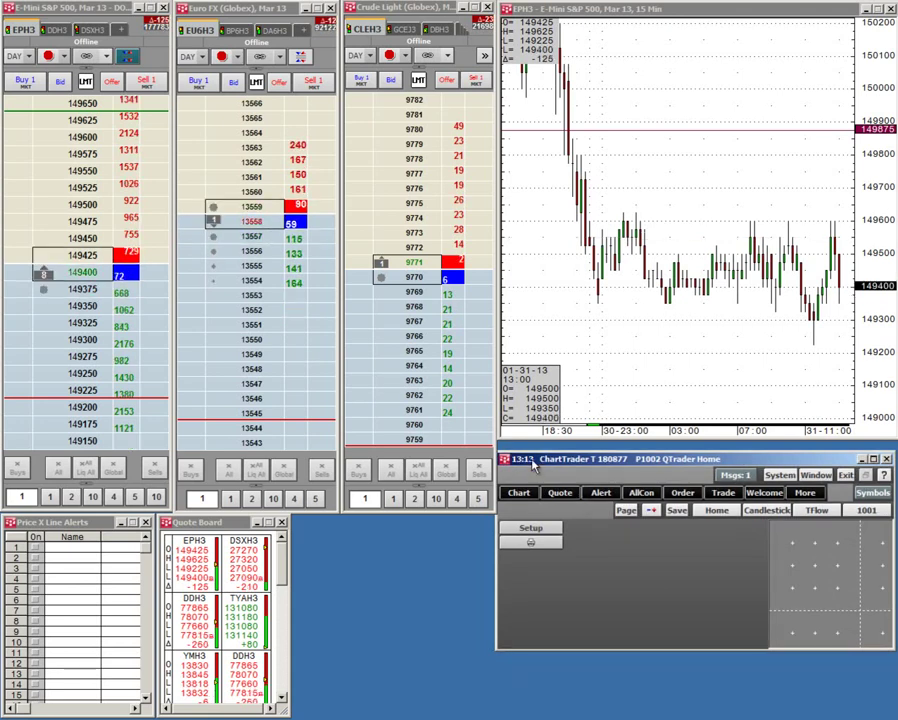
left_click_drag(532, 461, 537, 451)
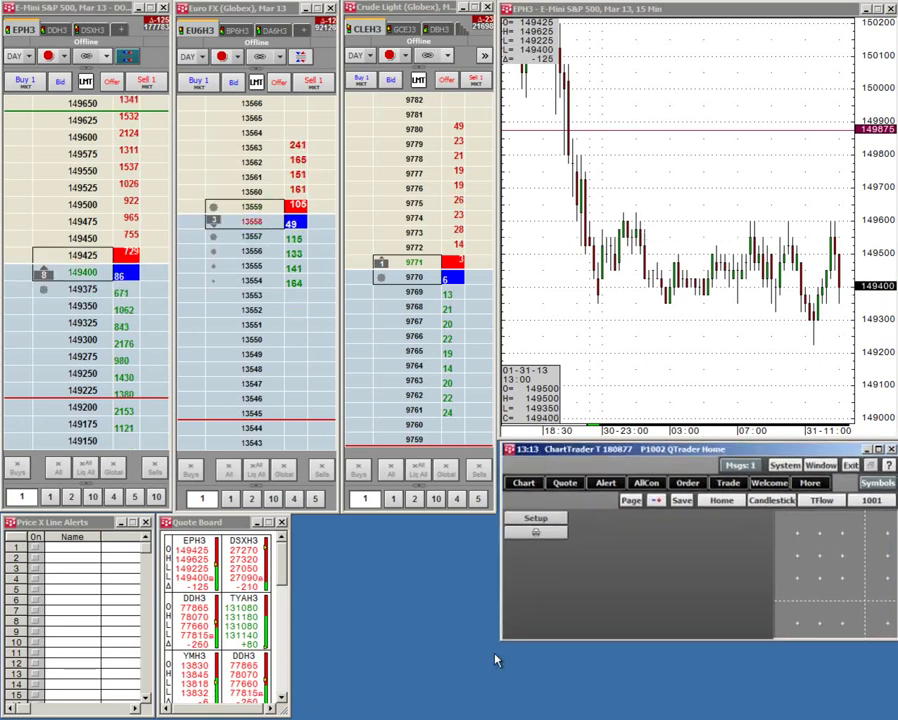
left_click_drag(502, 640, 496, 700)
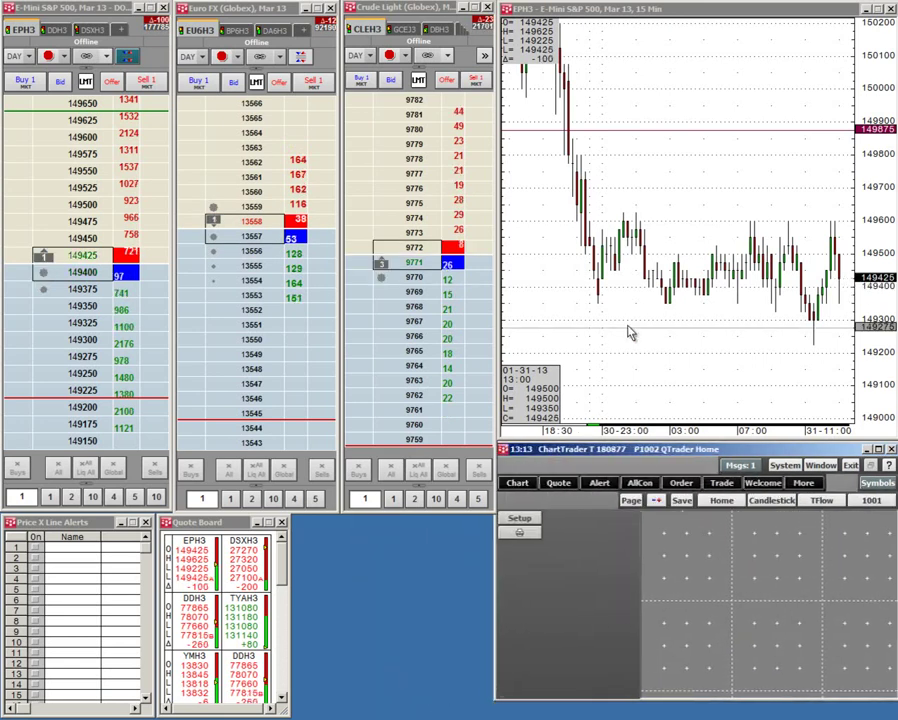
- Add a horizontal price line at 149400 on the E-Mini S&P 500 chart
left_click(731, 413)
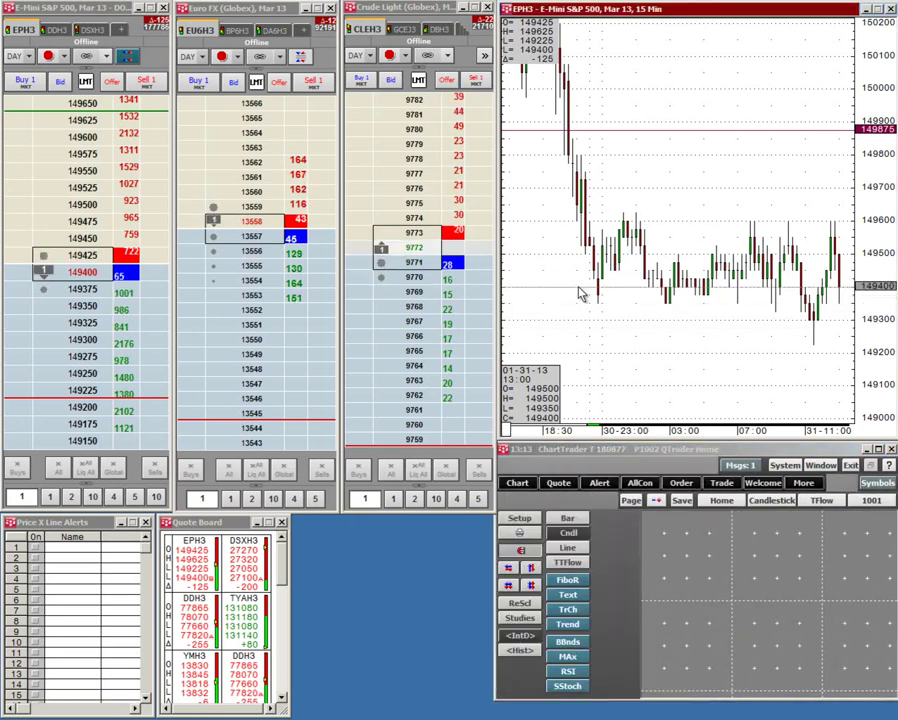
right_click(870, 291)
left_click(845, 288)
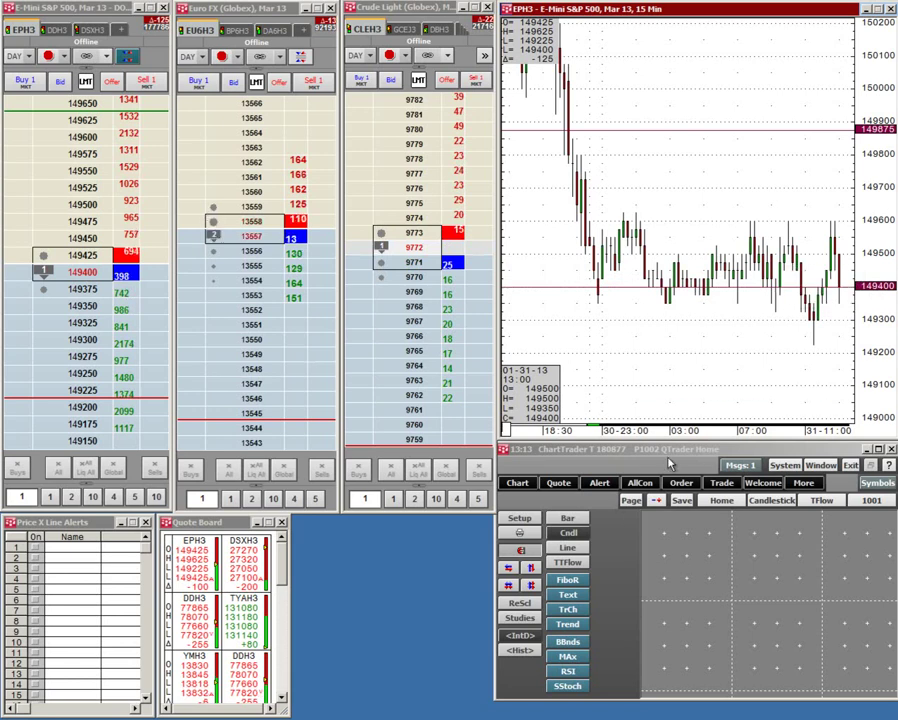
- Narrow the Euro FX ladder, then fit the Crude Light ladder, the chart and the QTrader Home window closely against it
mouse_move(676, 453)
left_mouse_down()
mouse_move(676, 580)
mouse_move(680, 457)
left_mouse_up()
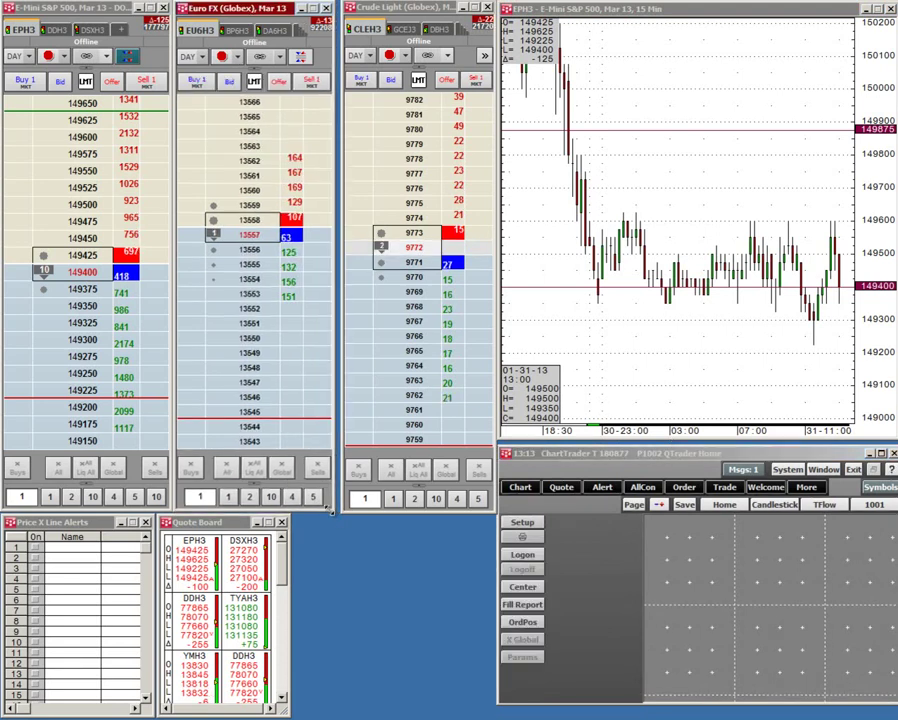
left_click_drag(373, 10, 368, 10)
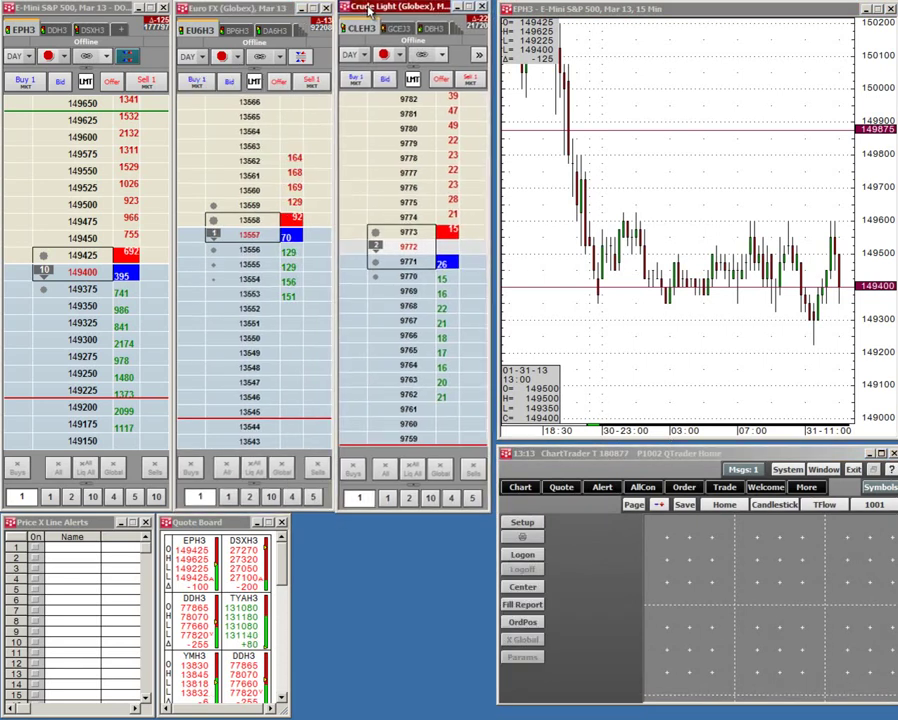
left_click_drag(500, 100, 494, 77)
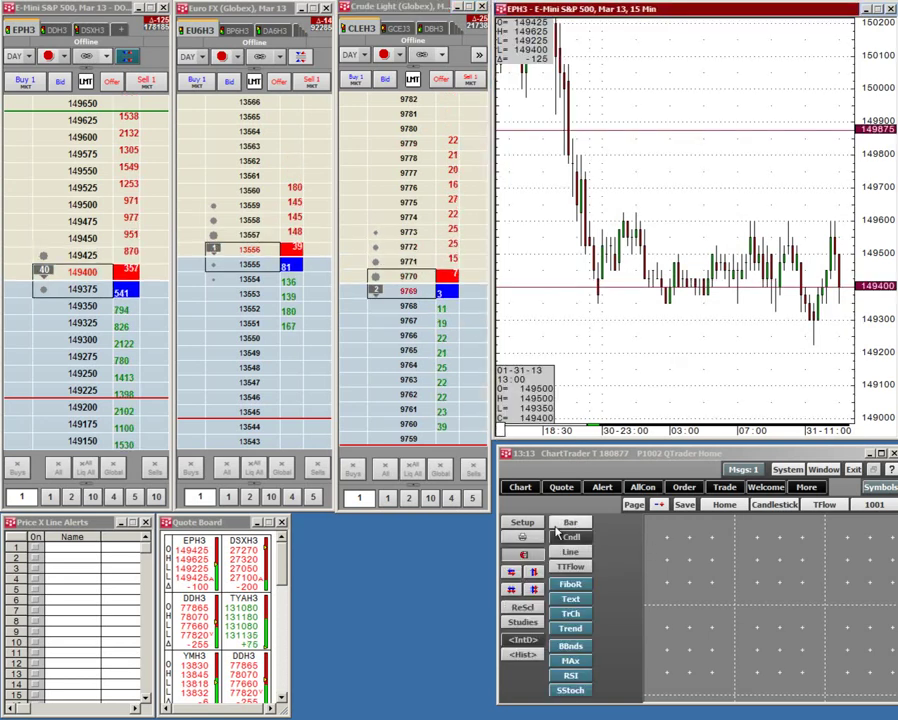
mouse_move(580, 457)
left_mouse_down()
mouse_move(549, 462)
mouse_move(577, 459)
left_mouse_up()
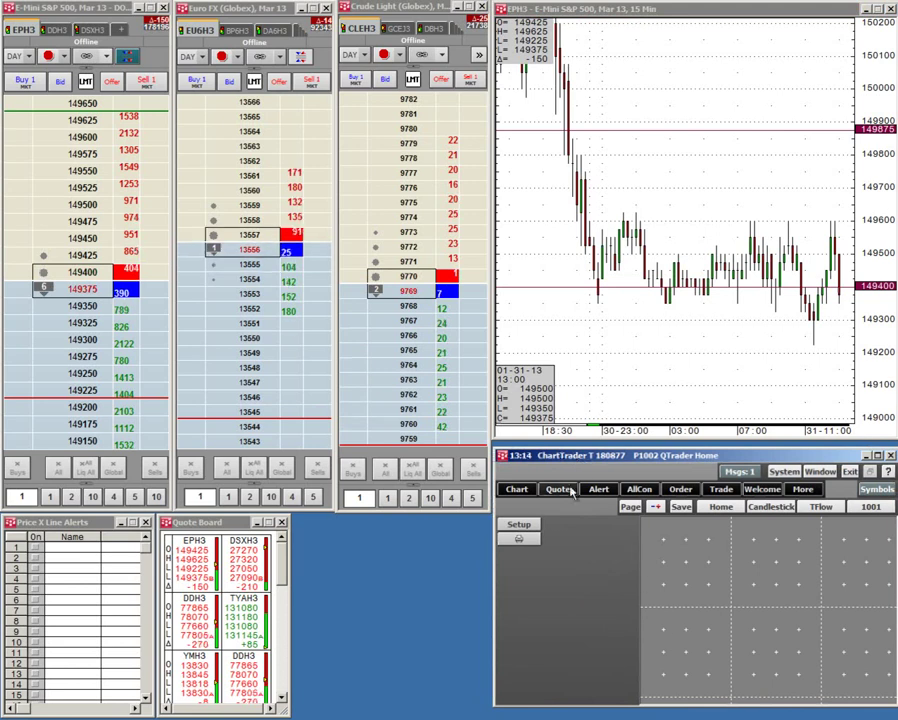
- Check in the DOMTrader connection preferences that order routing uses gateway address demo.cqgtrader.com and port 2823, and accept the settings
left_click(596, 392)
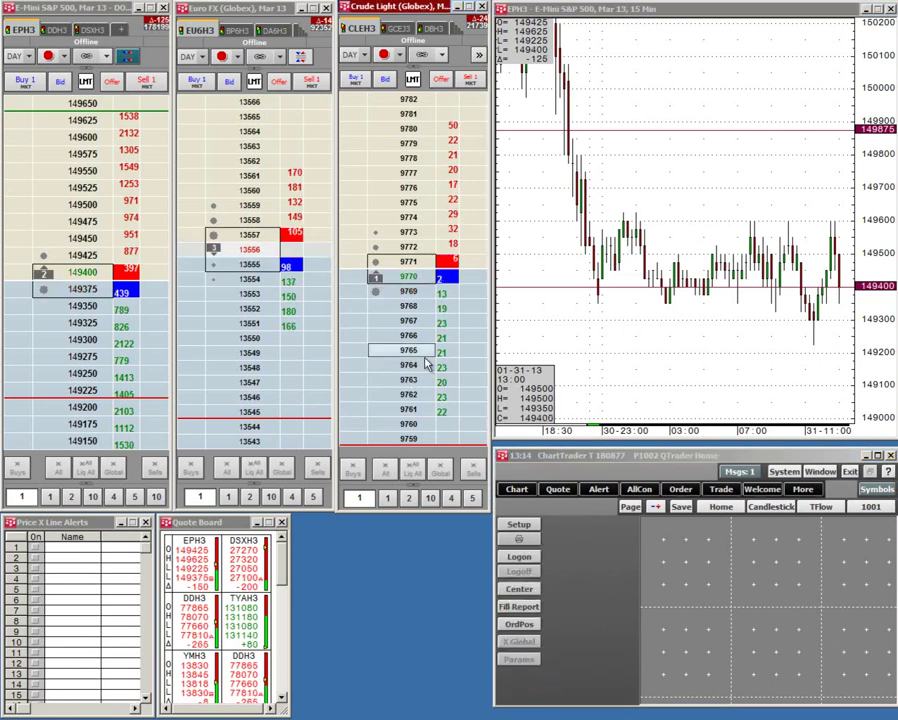
left_click(246, 328)
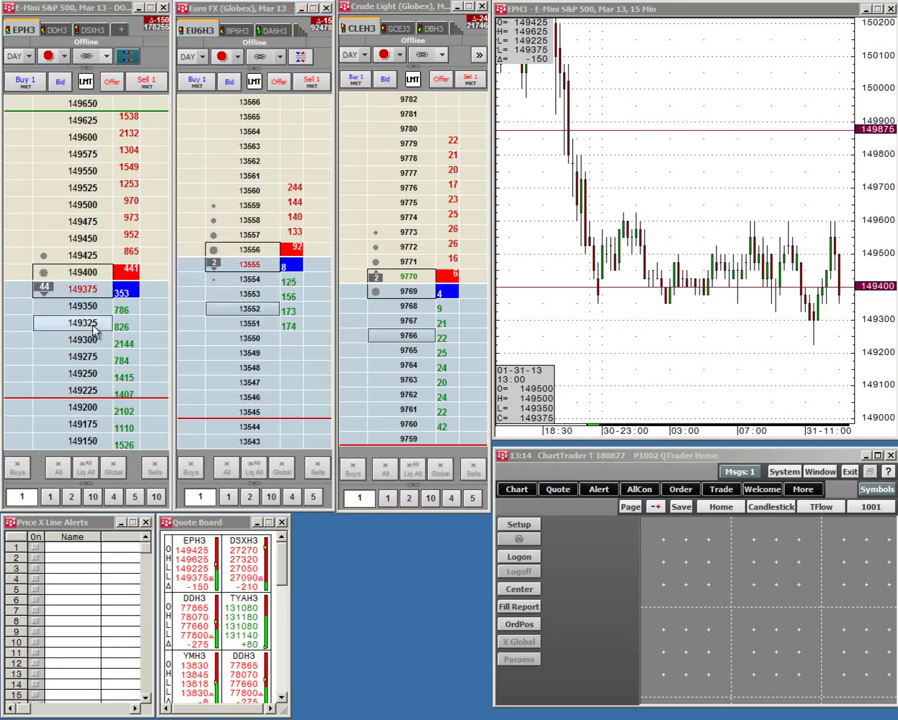
left_click(402, 68)
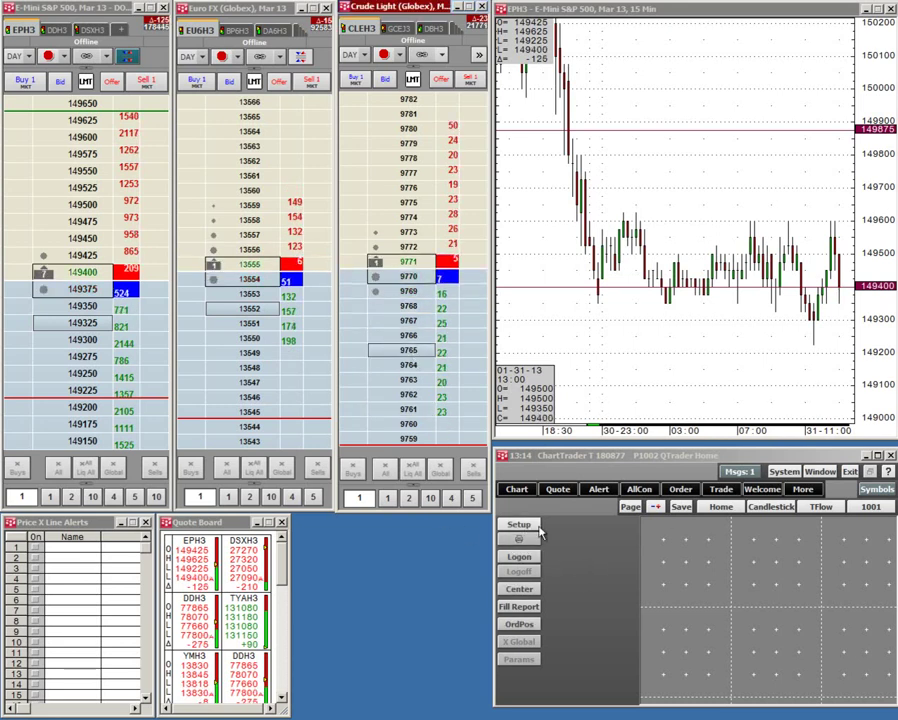
left_click(521, 527)
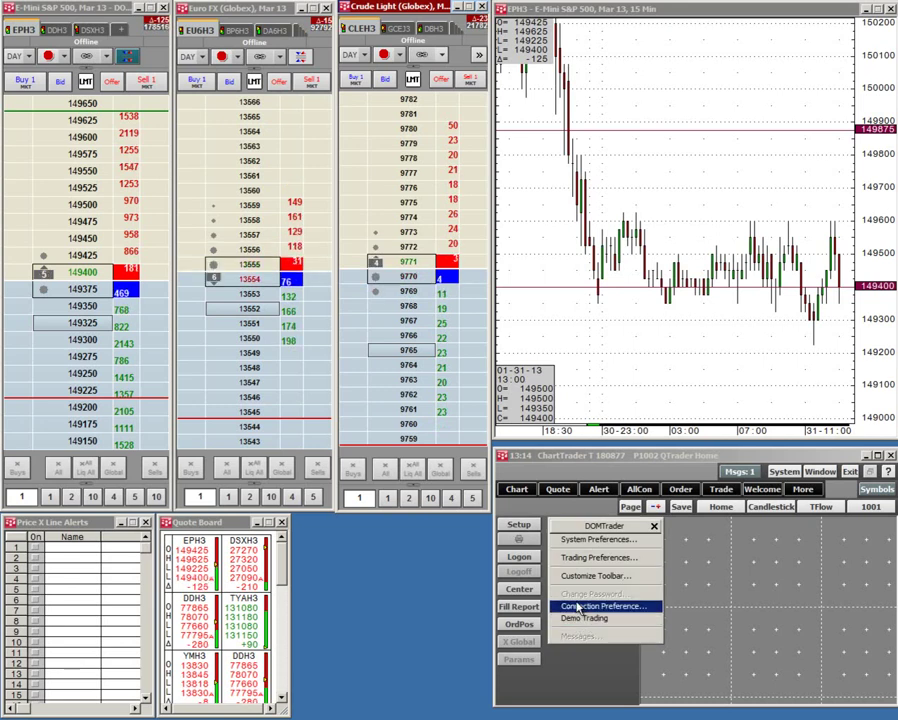
left_click(595, 607)
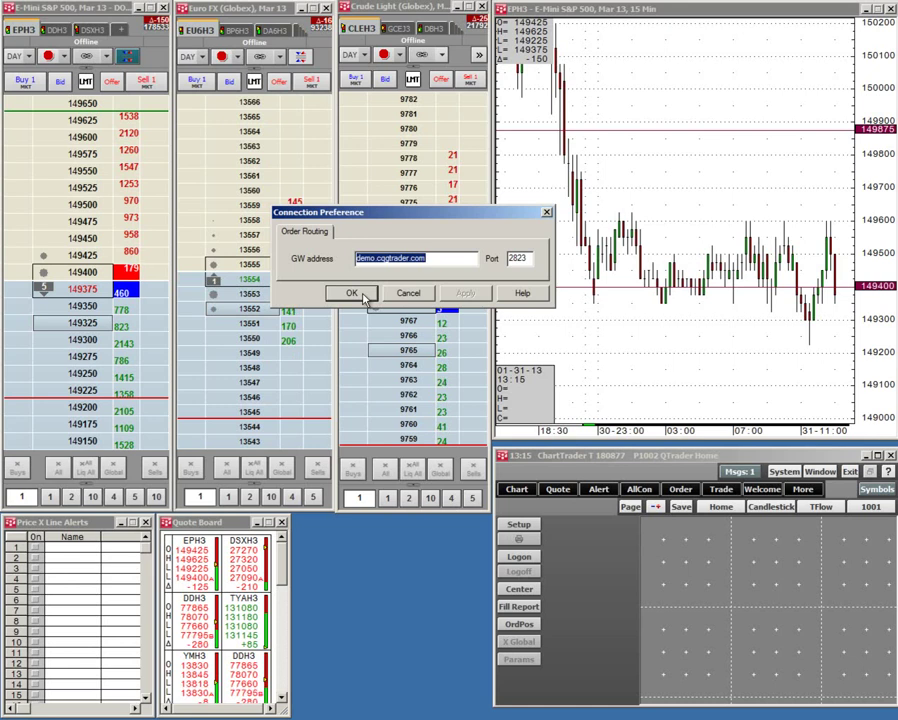
left_click(364, 295)
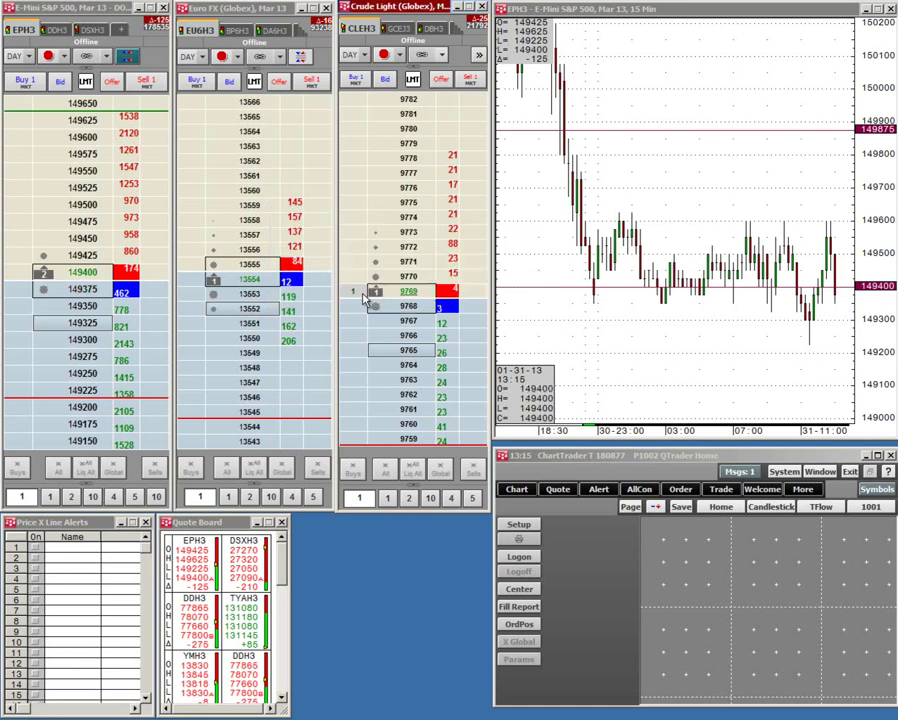
left_click(520, 527)
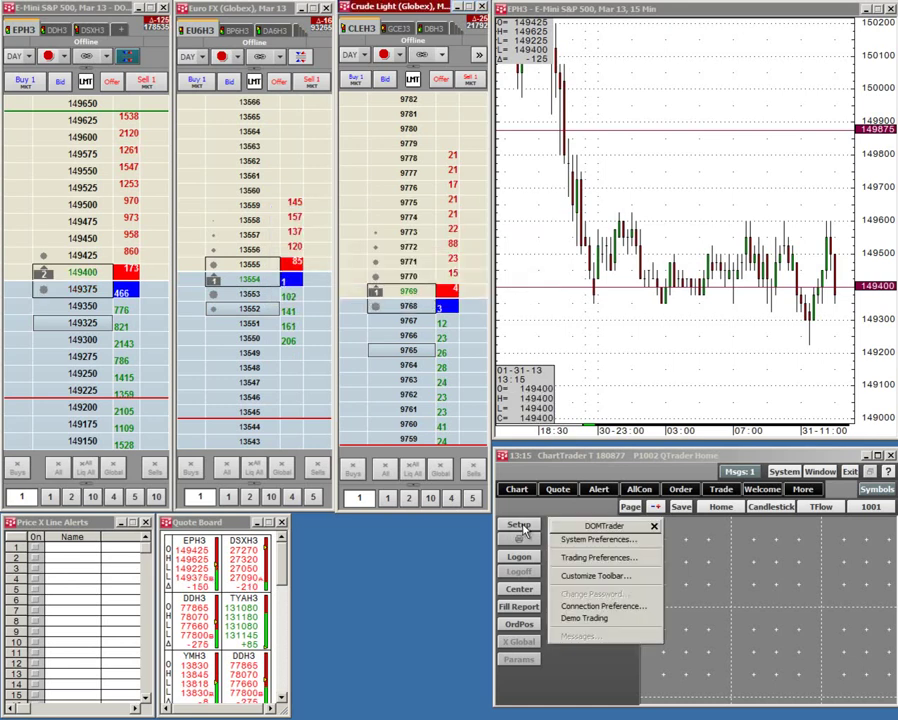
left_click(588, 608)
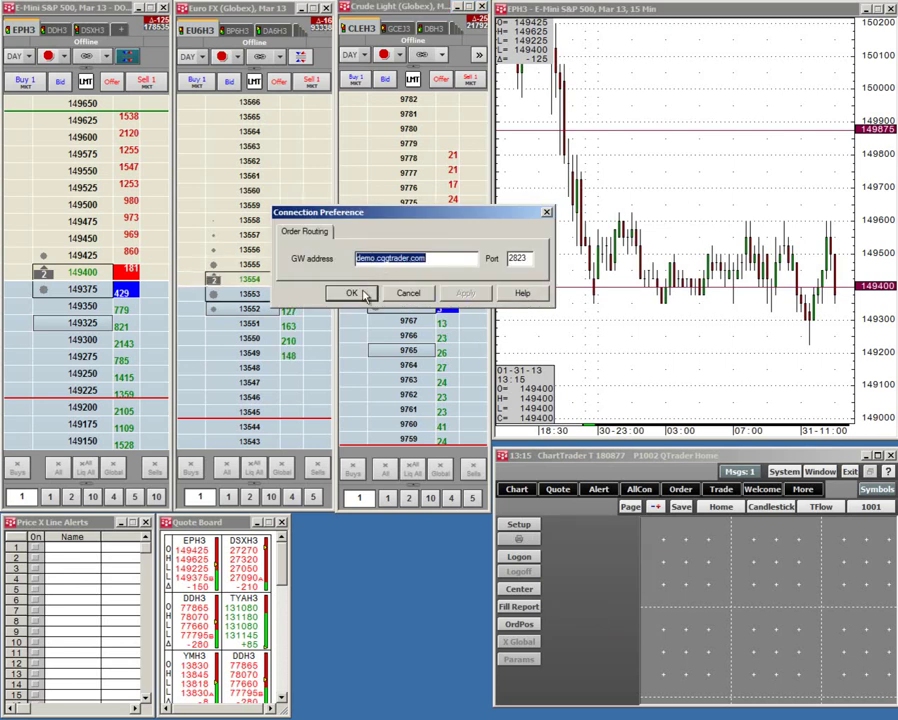
left_click(364, 294)
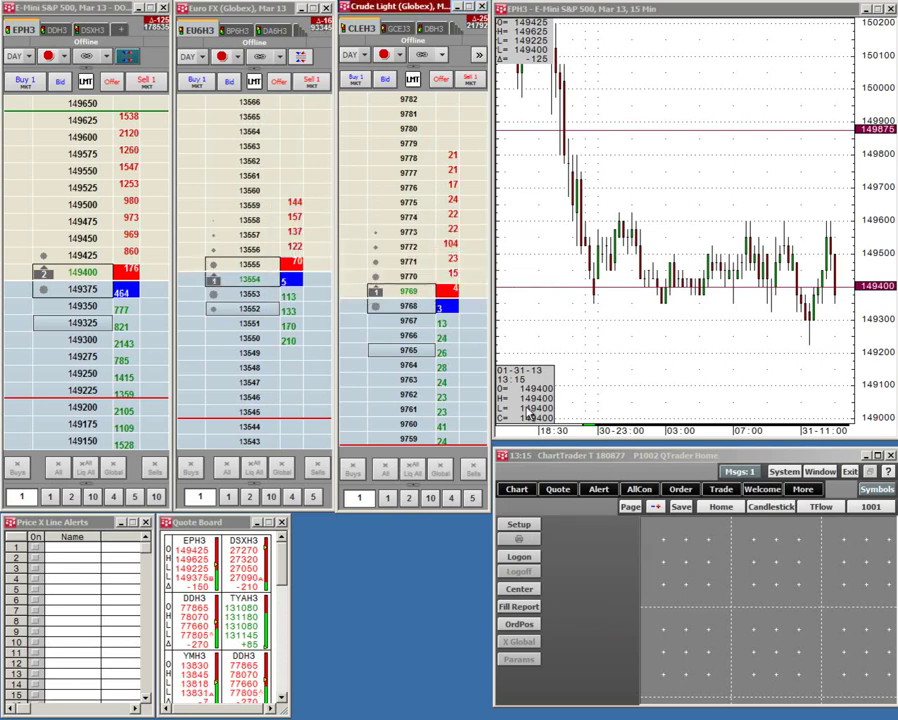
- Log on to order routing by entering the account password, and switch the Euro FX ladder to the BP6H3 contract
left_click(527, 557)
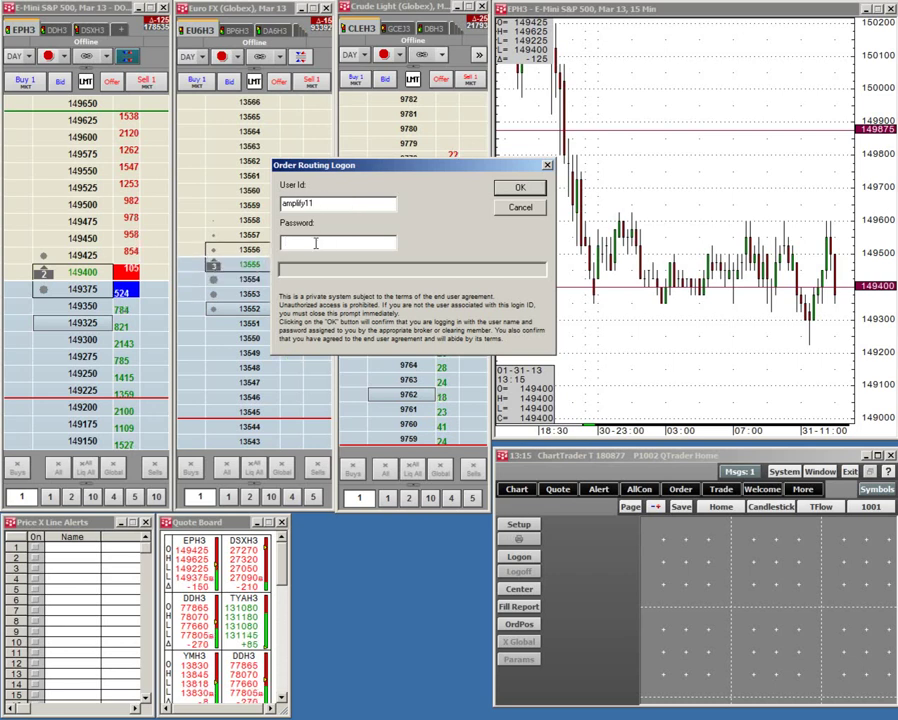
type("•••••••")
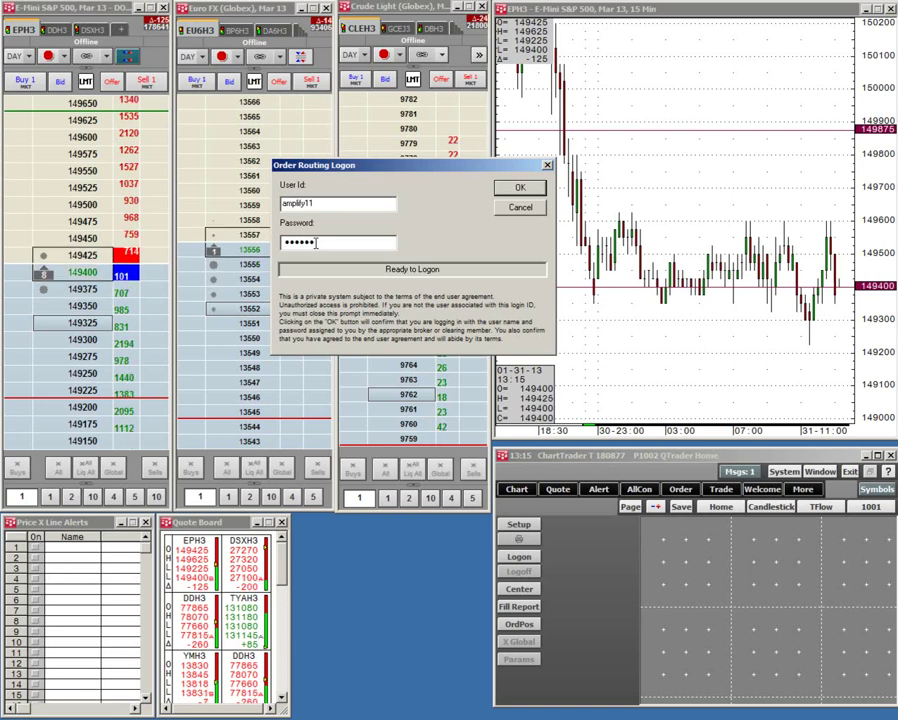
left_click(515, 190)
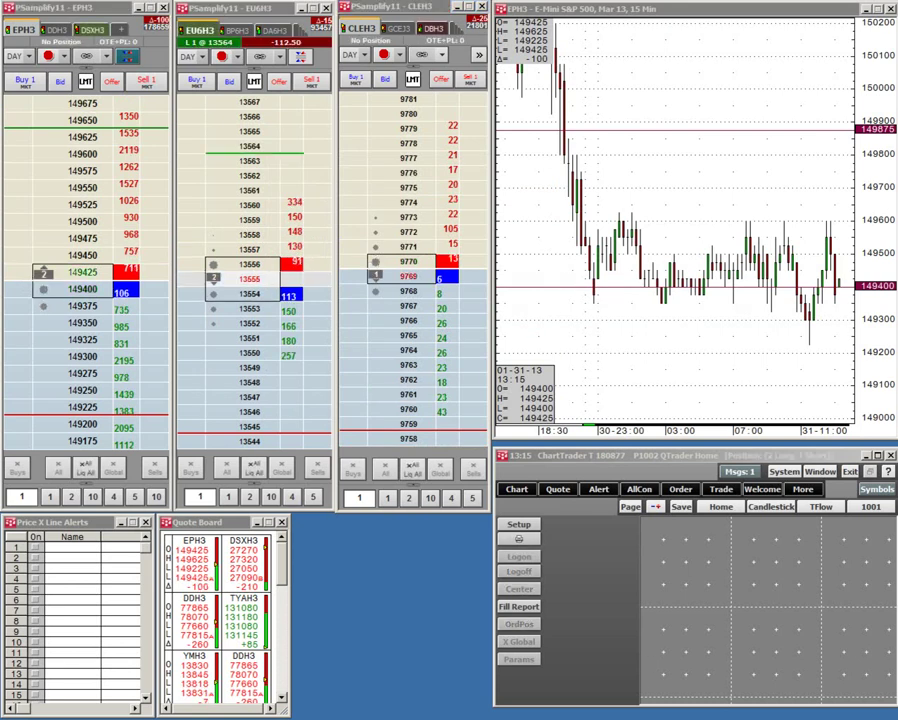
left_click(236, 30)
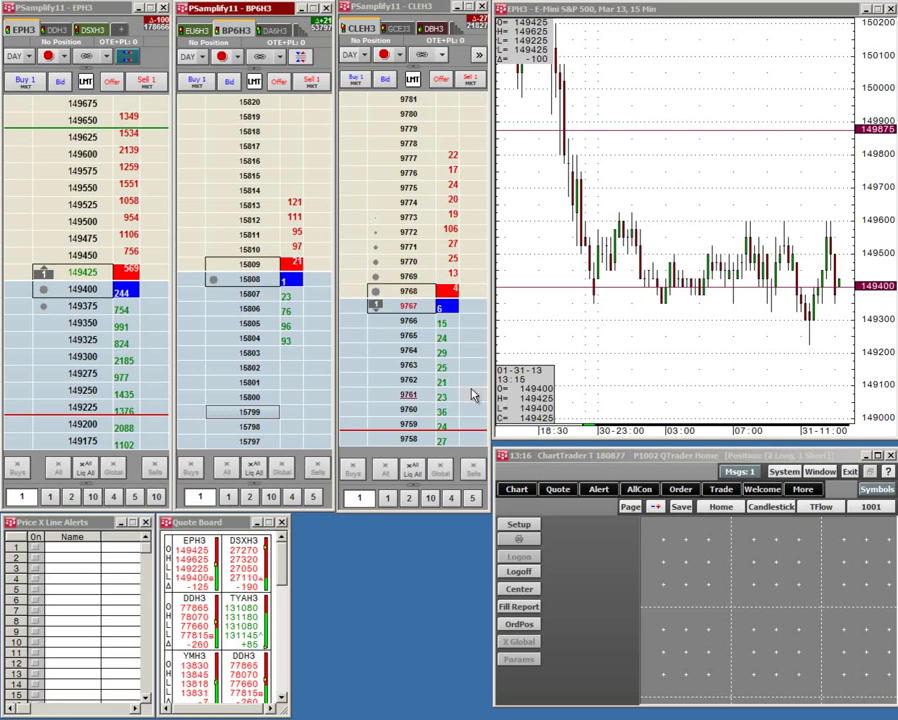
- Set the E-Mini S&P 500 chart's cursor value box to Never Display and remove both horizontal price lines
right_click(530, 350)
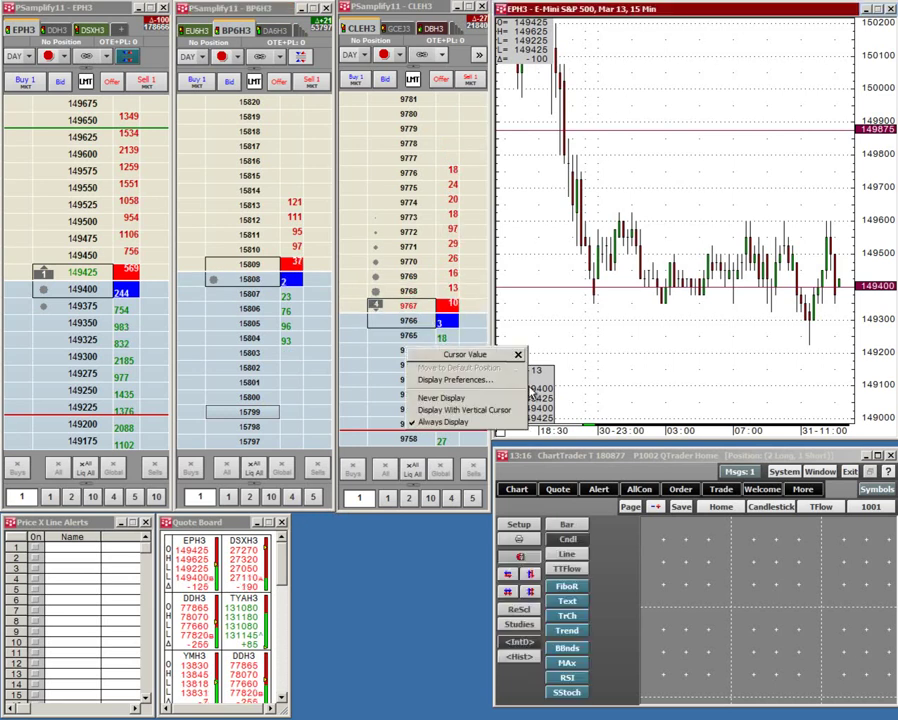
left_click(506, 399)
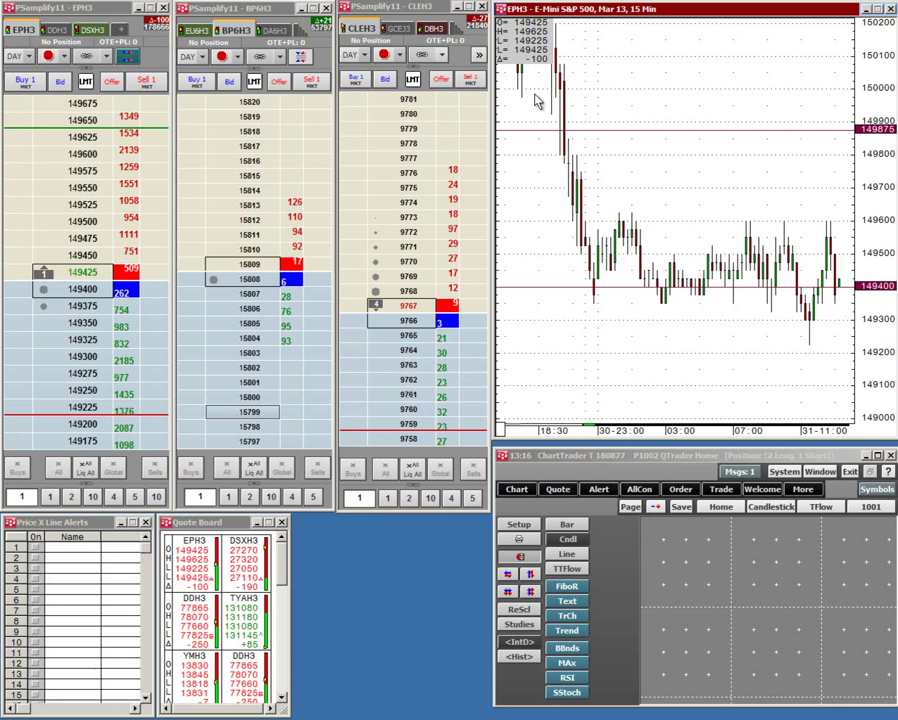
right_click(874, 287)
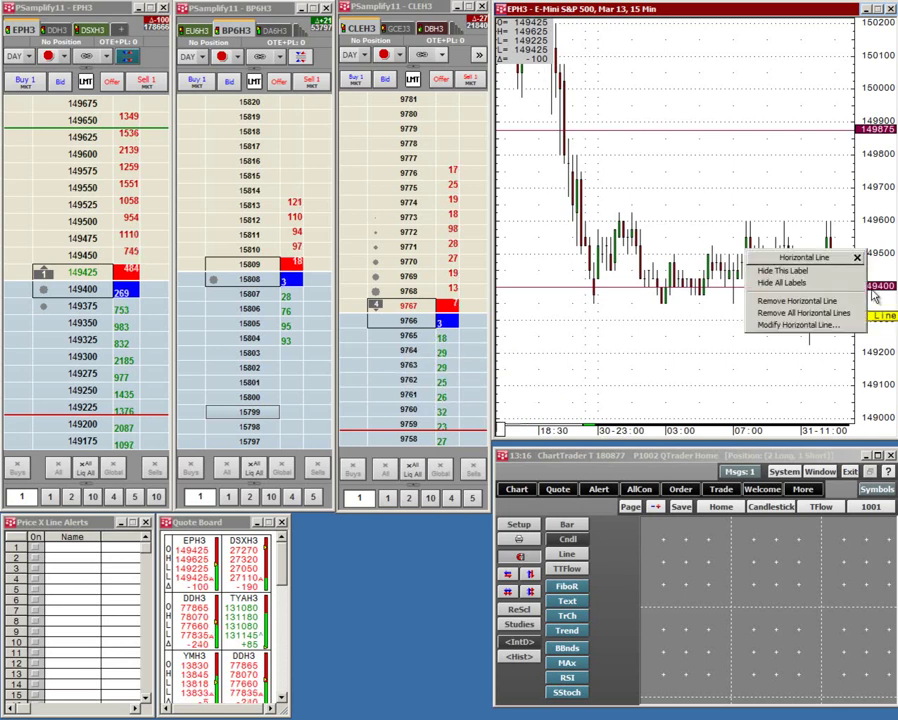
left_click(790, 300)
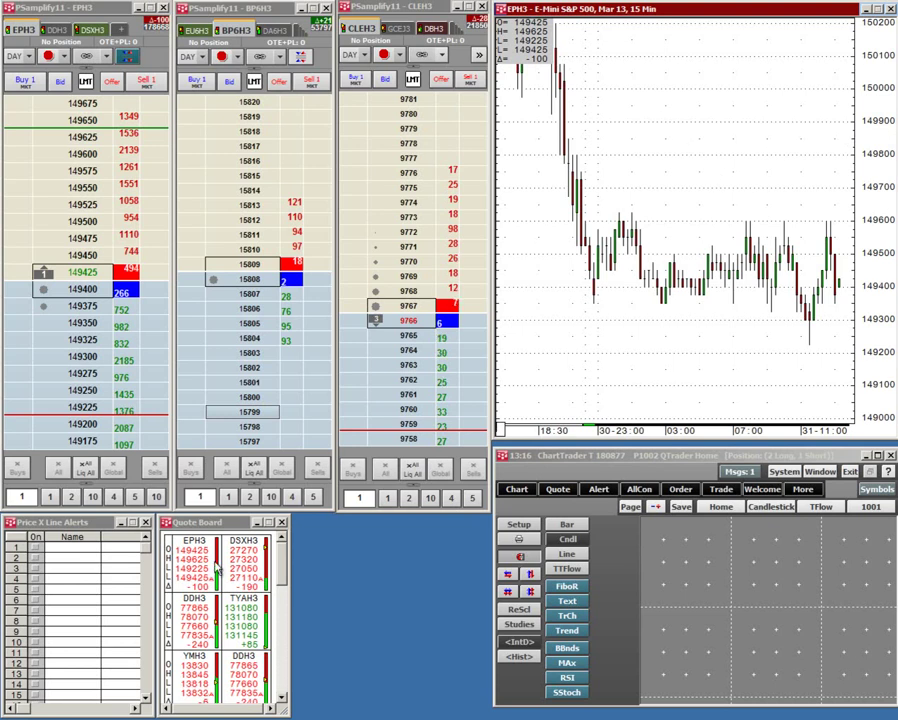
- Temporarily enlarge the Quote Board to review the quotes of all its contracts, and shrink it back below the ladders
left_click_drag(210, 514, 210, 232)
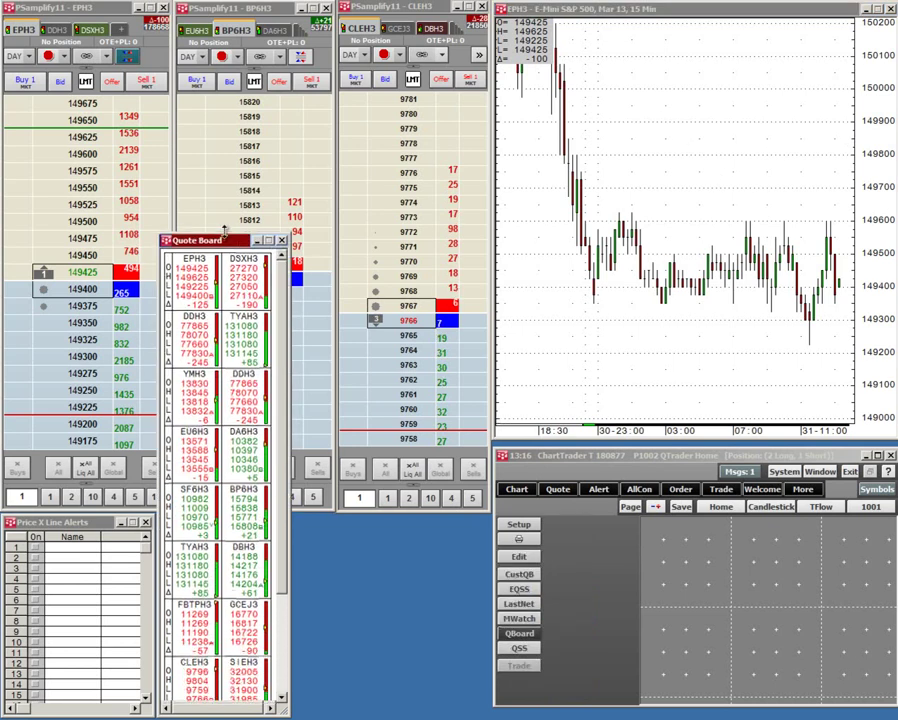
scroll(284, 300, "down", 4)
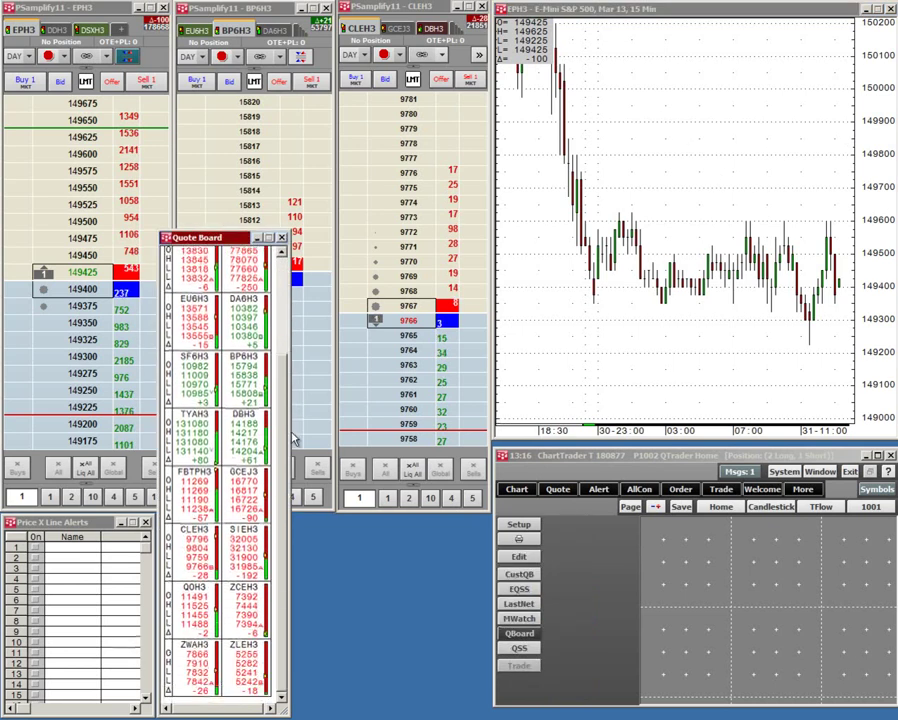
scroll(283, 293, "up", 4)
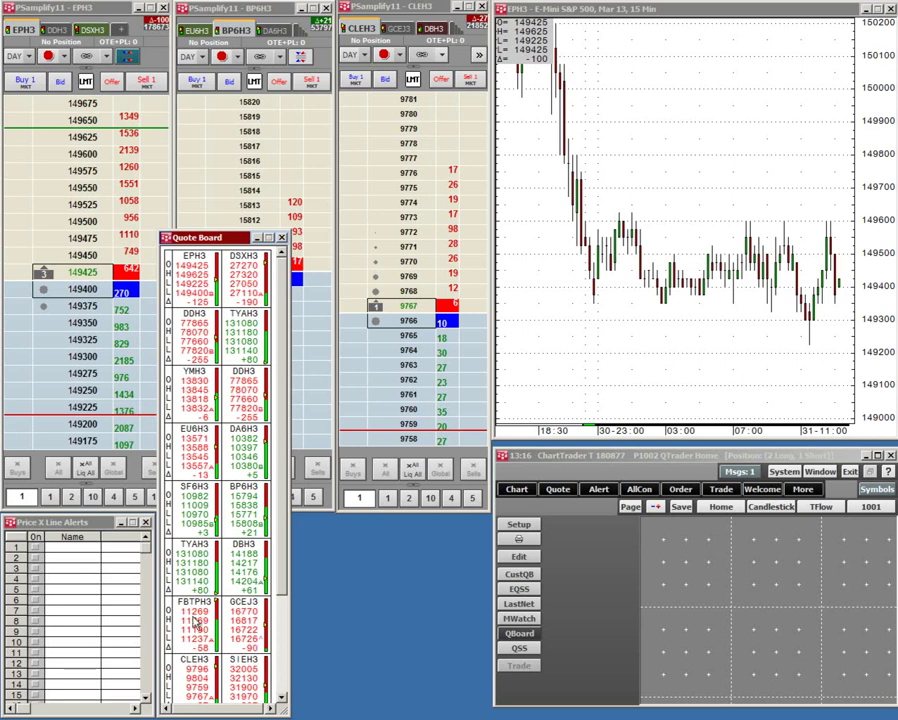
scroll(197, 620, "down", 3)
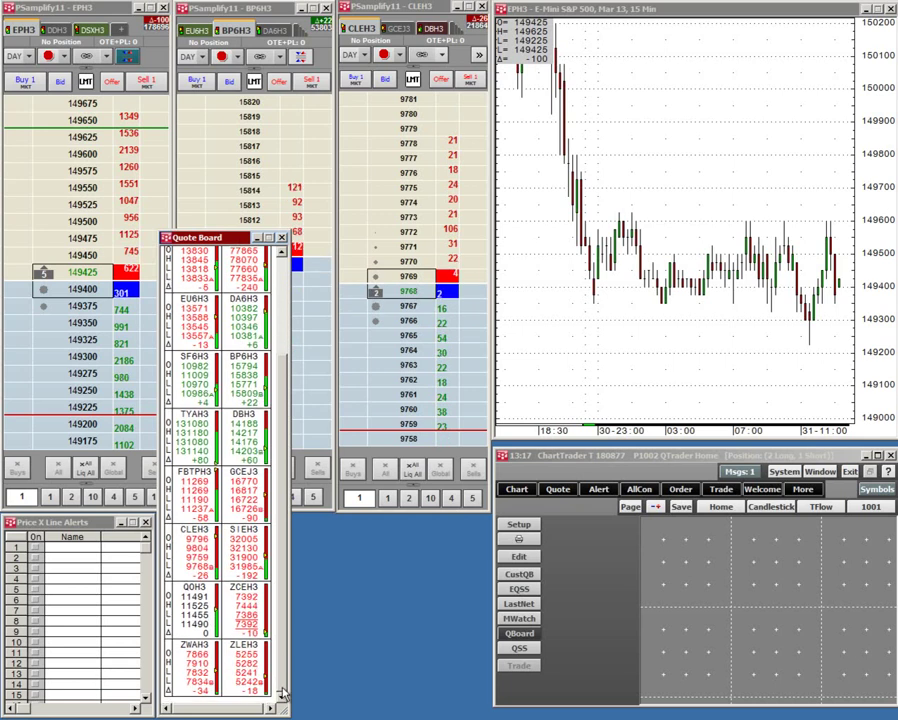
scroll(283, 665, "up", 3)
scroll(250, 655, "down", 3)
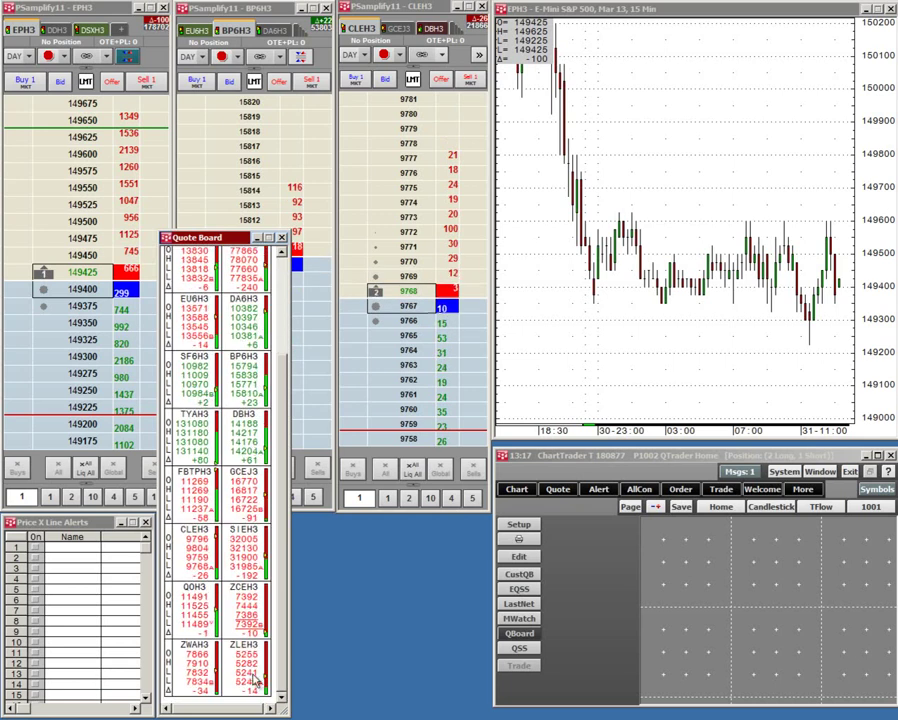
scroll(281, 620, "up", 3)
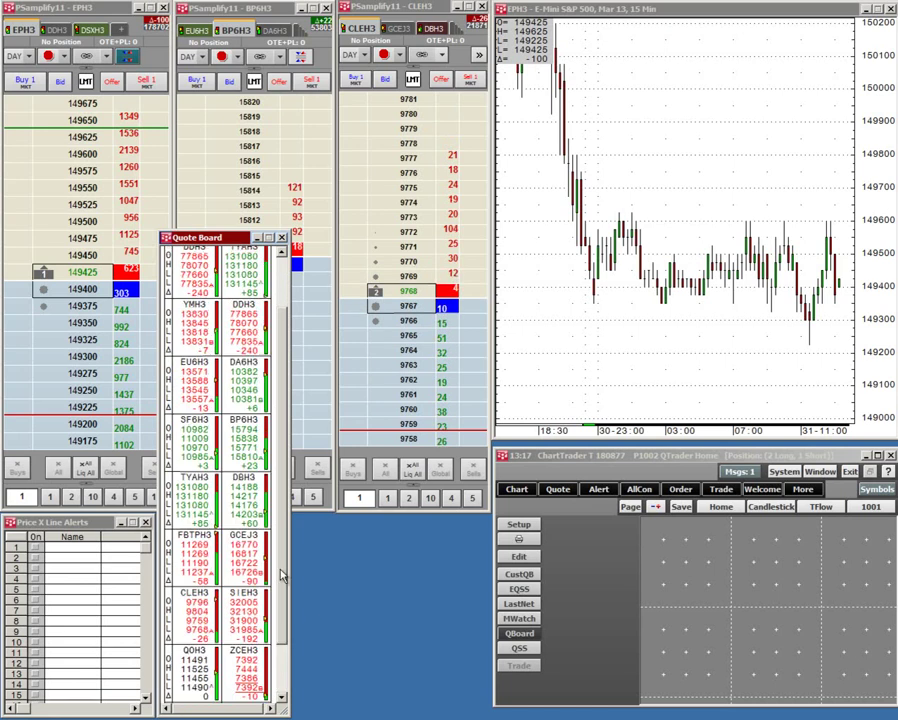
scroll(243, 680, "down", 1)
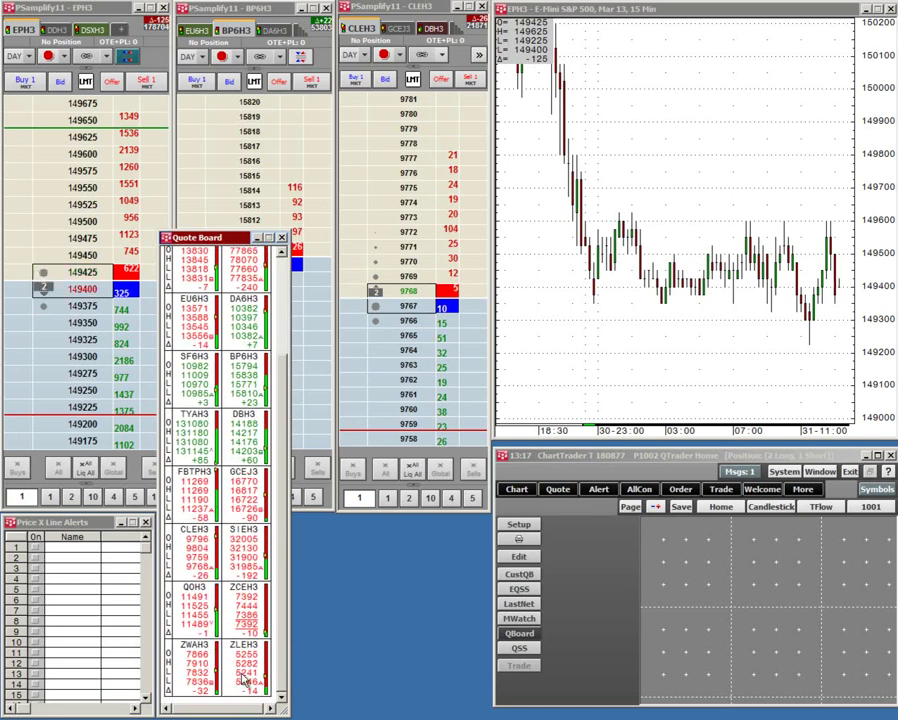
scroll(268, 668, "up", 5)
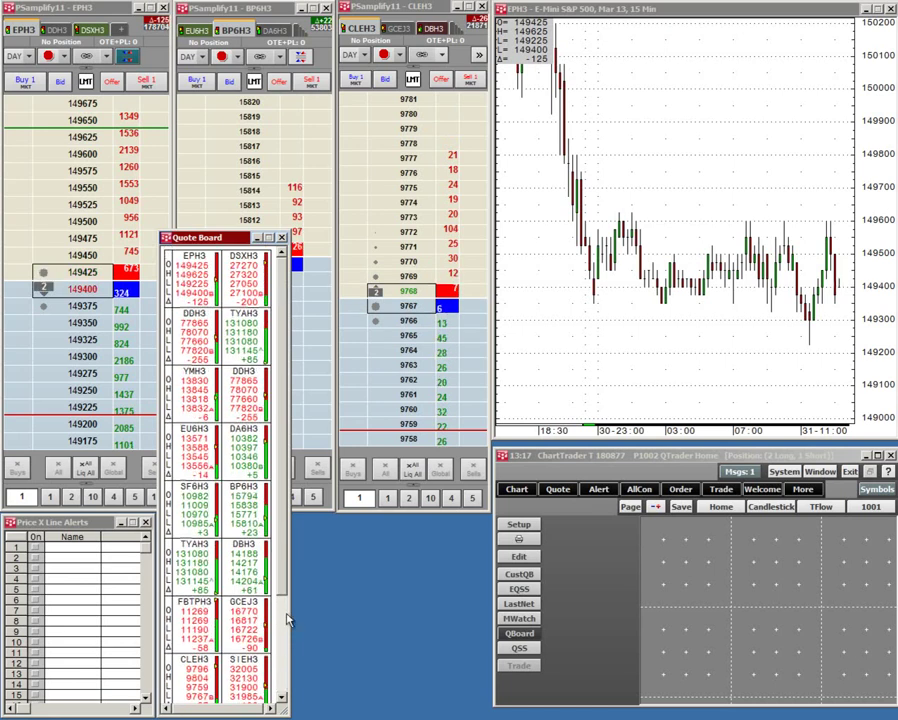
scroll(281, 670, "down", 1)
scroll(281, 670, "down", 4)
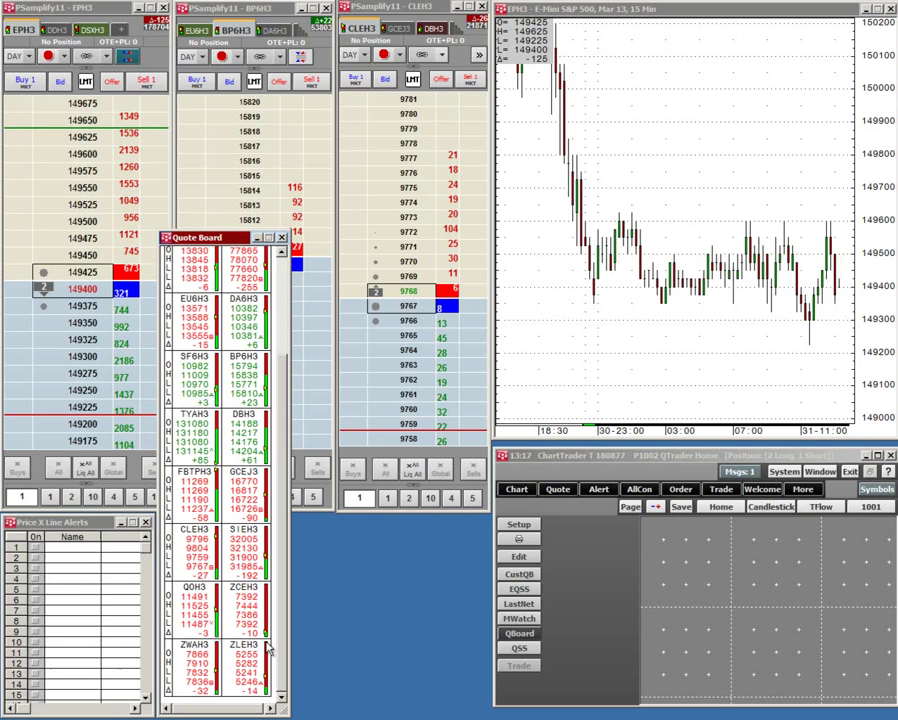
scroll(285, 643, "up", 6)
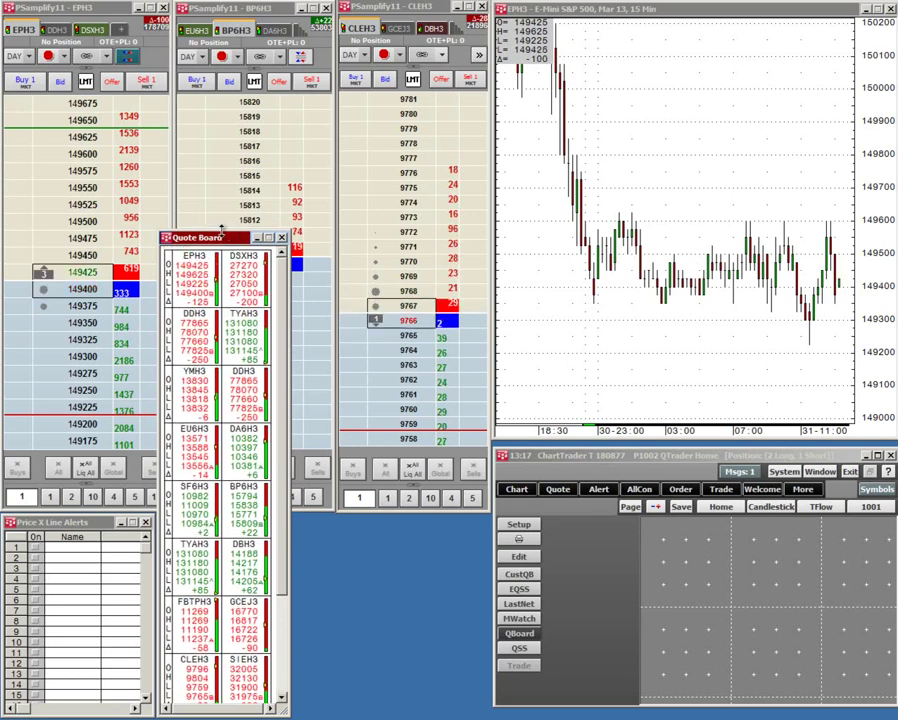
left_click_drag(210, 239, 170, 508)
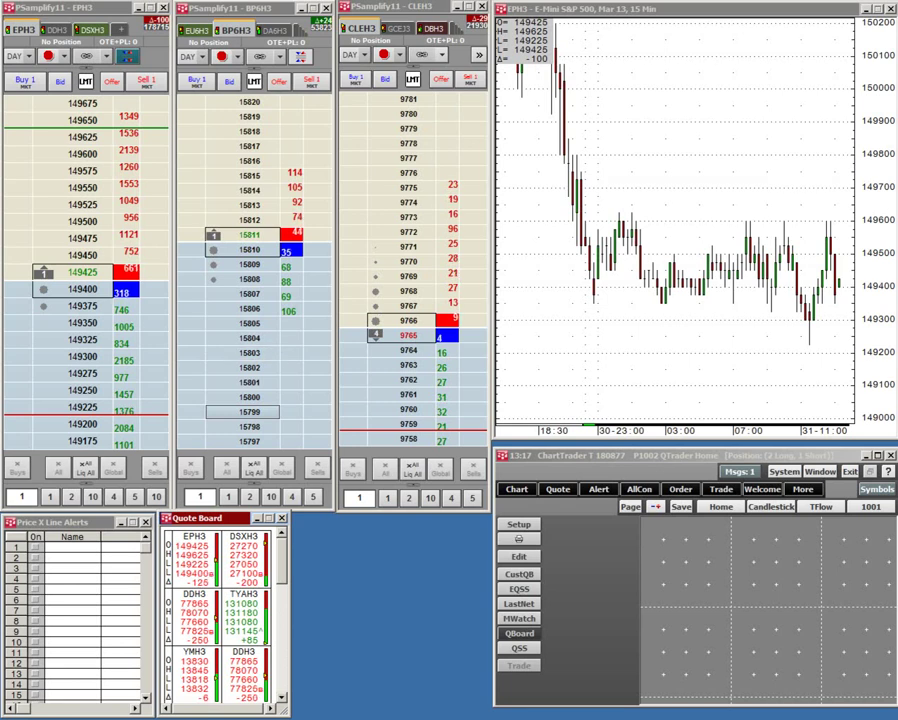
- Bring up the hotComm Pro AmplifyTradingPlus window and place its upper edge directly below the E-Mini S&P 500 chart
left_click_drag(144, 384, 551, 326)
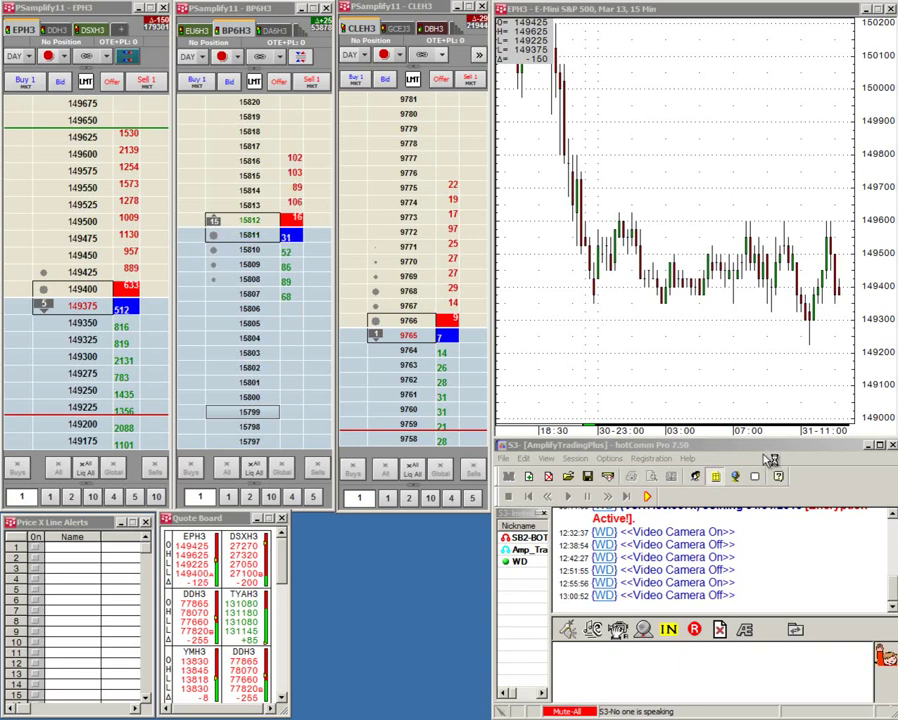
mouse_move(759, 437)
left_mouse_down()
mouse_move(761, 506)
mouse_move(761, 443)
left_mouse_up()
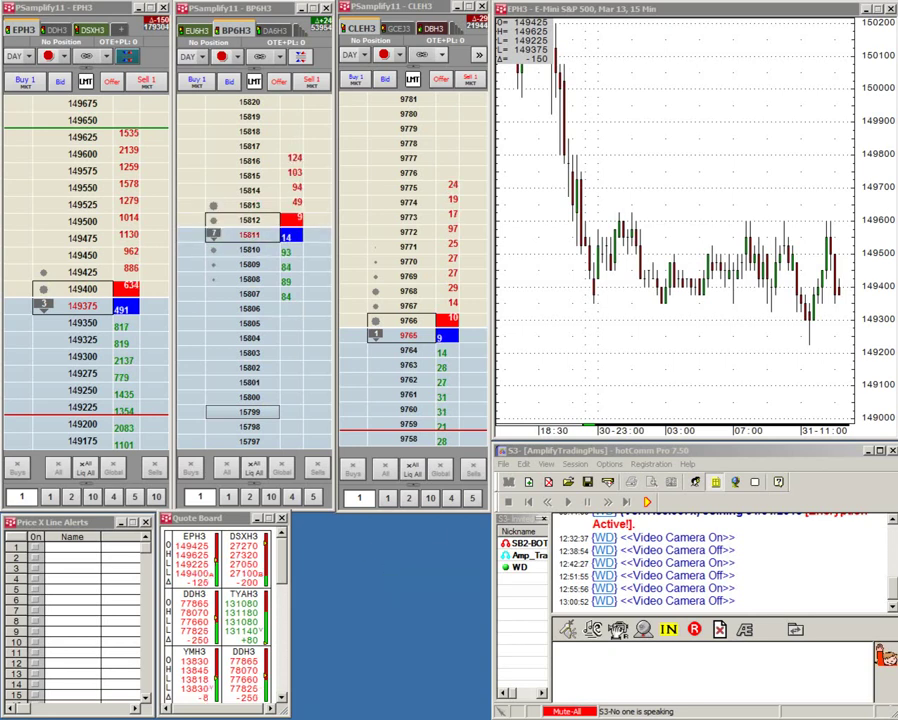
- Switch to the Talking-Forex page in Chrome, start its live Forex audio and open the compact headlines view
key("alt+Tab")
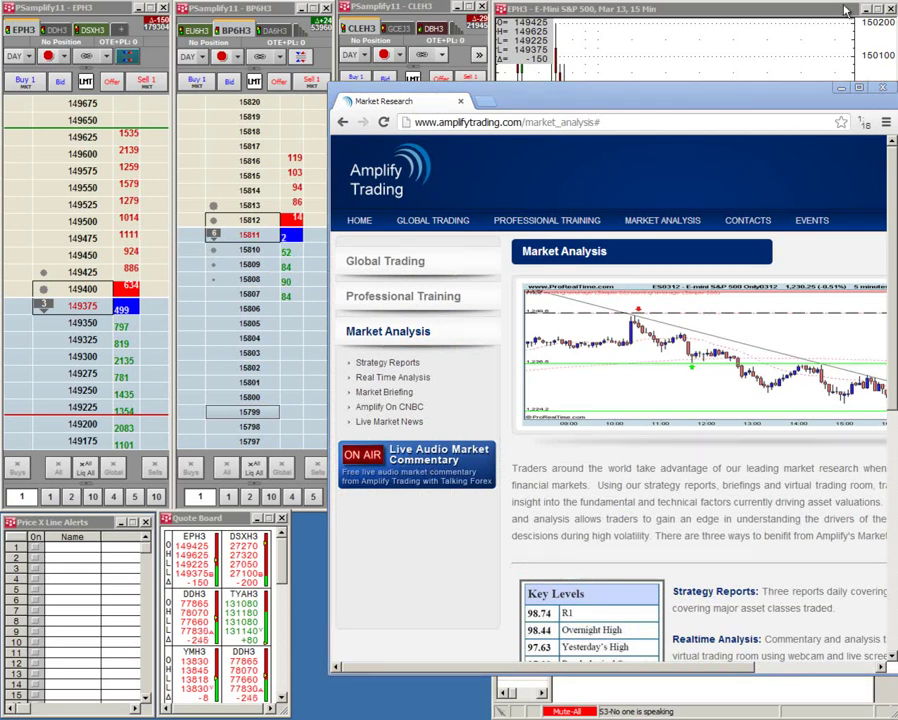
key("alt+Tab")
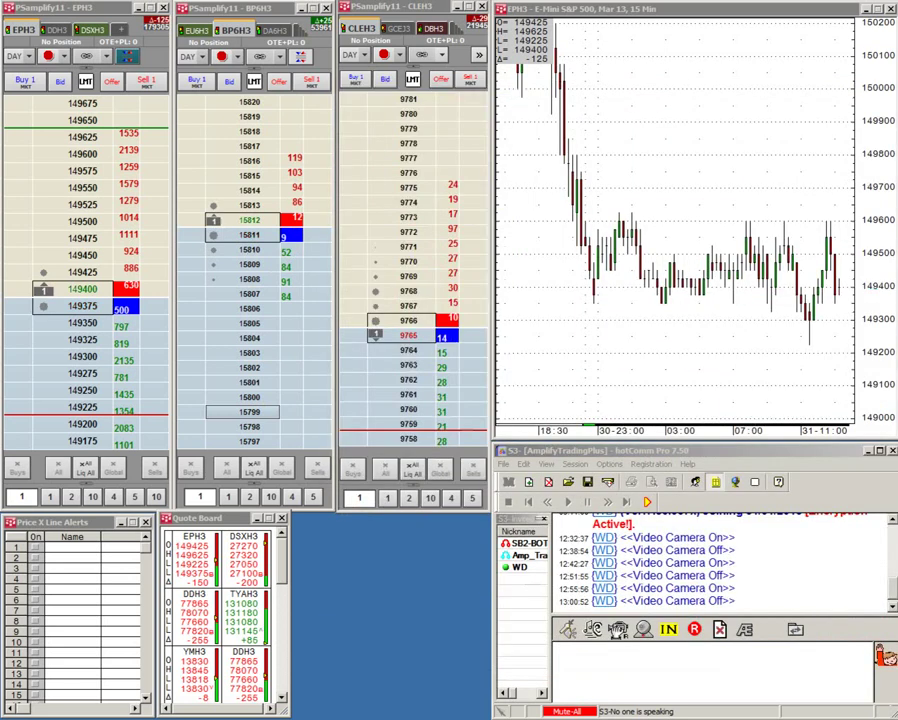
key("alt+Tab")
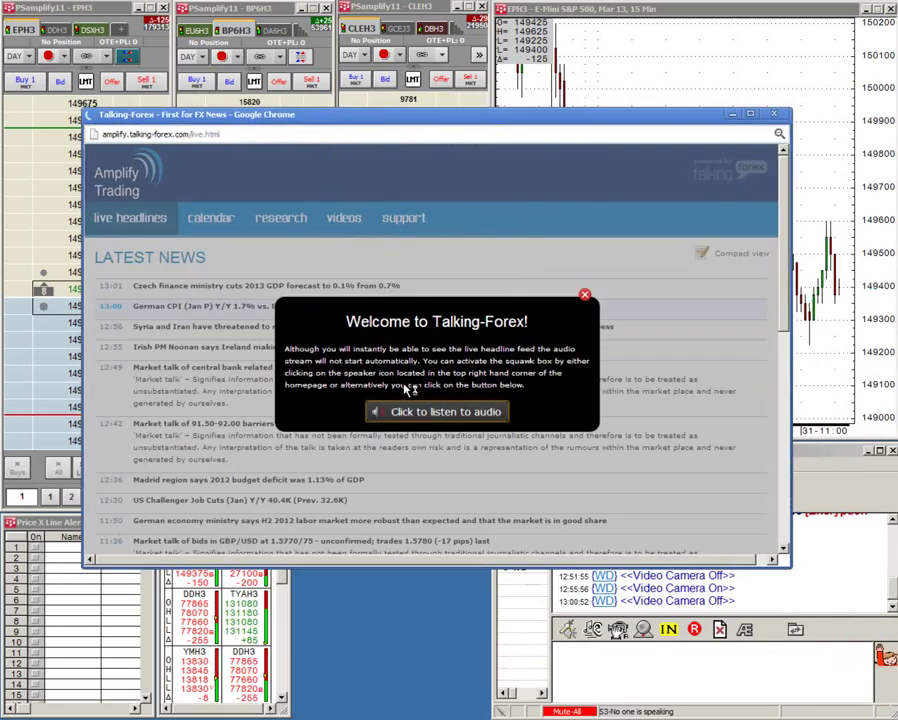
left_click(438, 418)
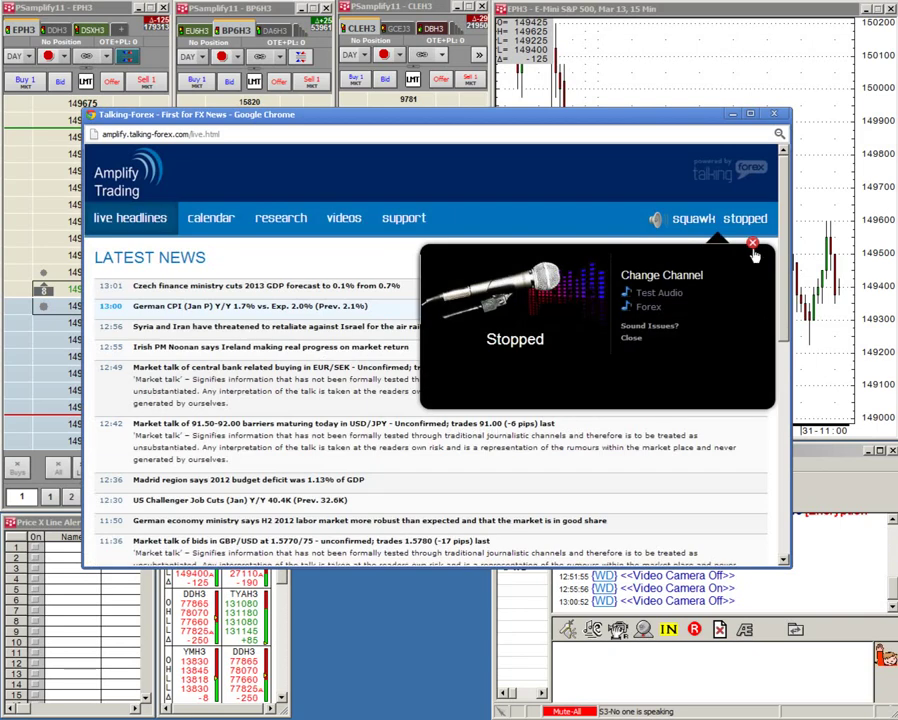
left_click(752, 244)
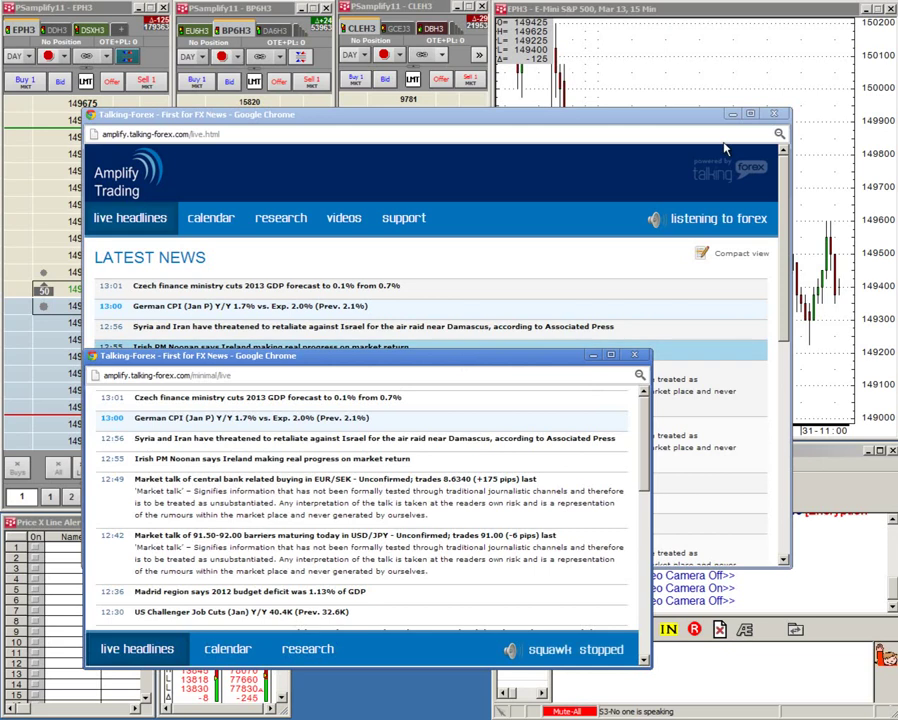
- Minimize the full Talking-Forex window and fit the compact headlines window between the Quote Board and the hotComm window
left_click(732, 113)
left_click_drag(420, 361, 444, 412)
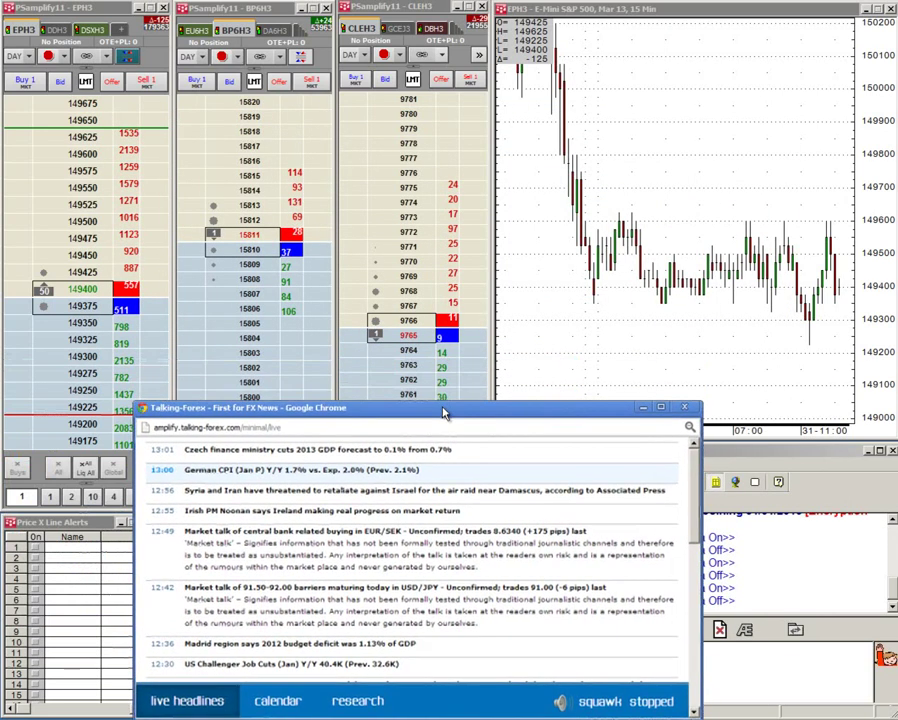
left_click_drag(703, 405, 489, 514)
left_click_drag(137, 521, 295, 521)
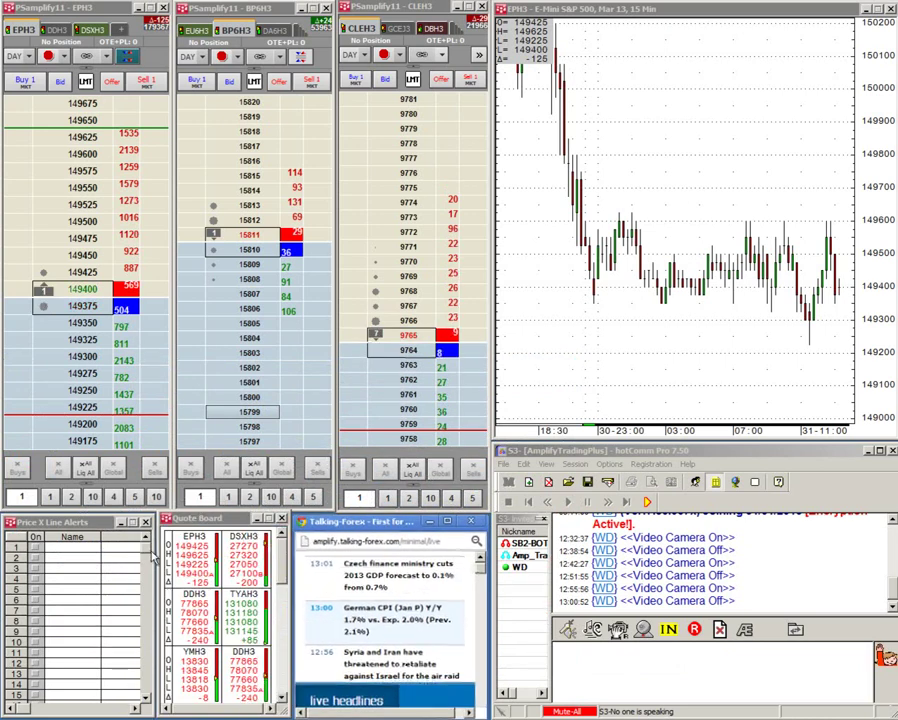
- Narrow the Price X Line Alerts and Quote Board windows side by side, and widen the Talking-Forex window to fill the freed space
left_click_drag(152, 562, 111, 562)
left_click_drag(165, 517, 119, 512)
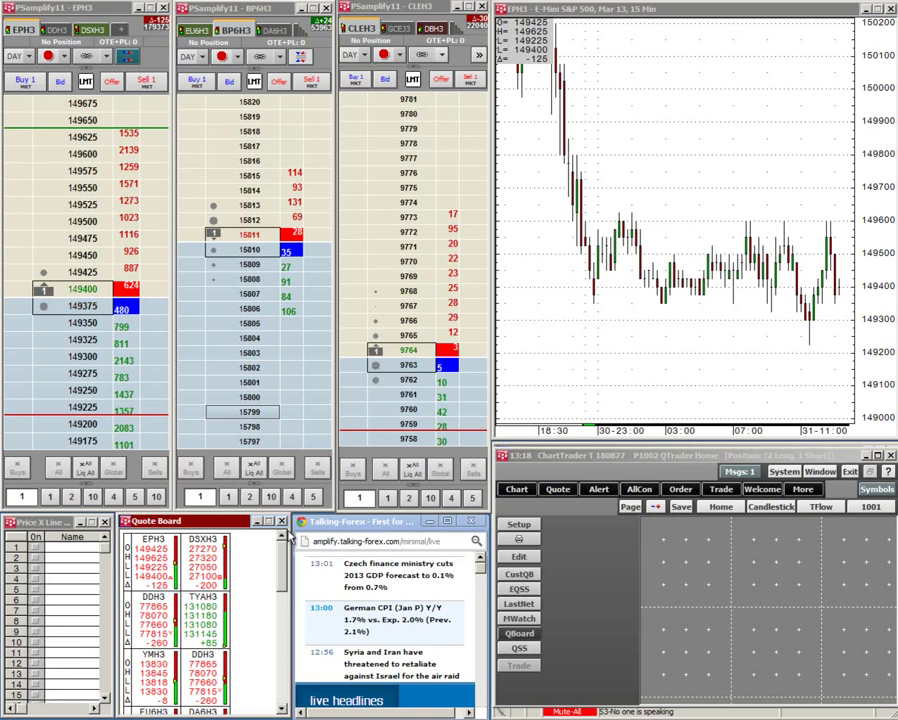
left_click_drag(292, 521, 248, 522)
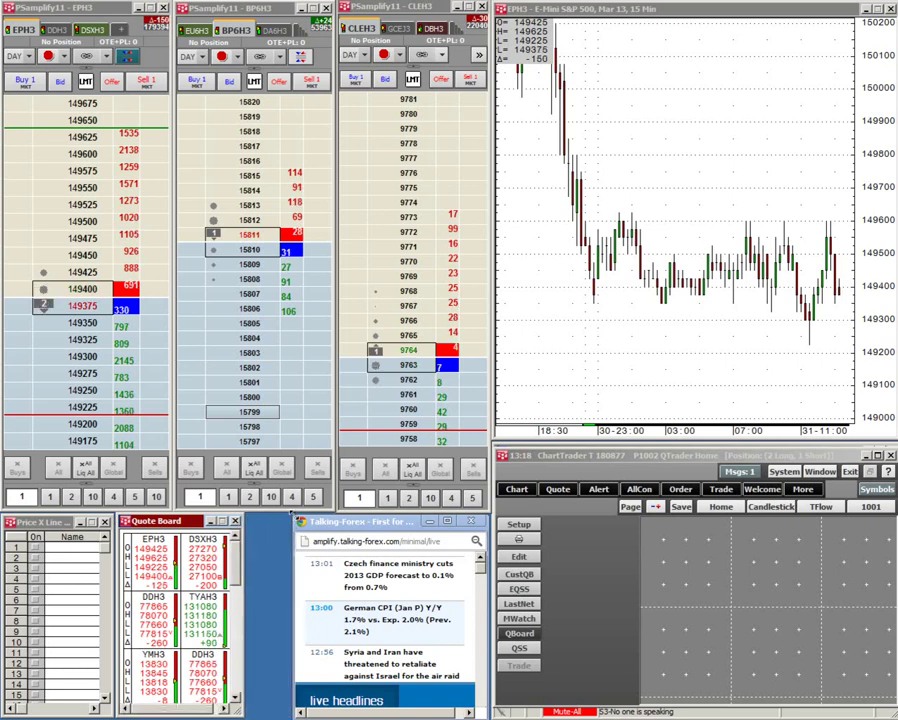
left_click_drag(293, 530, 245, 530)
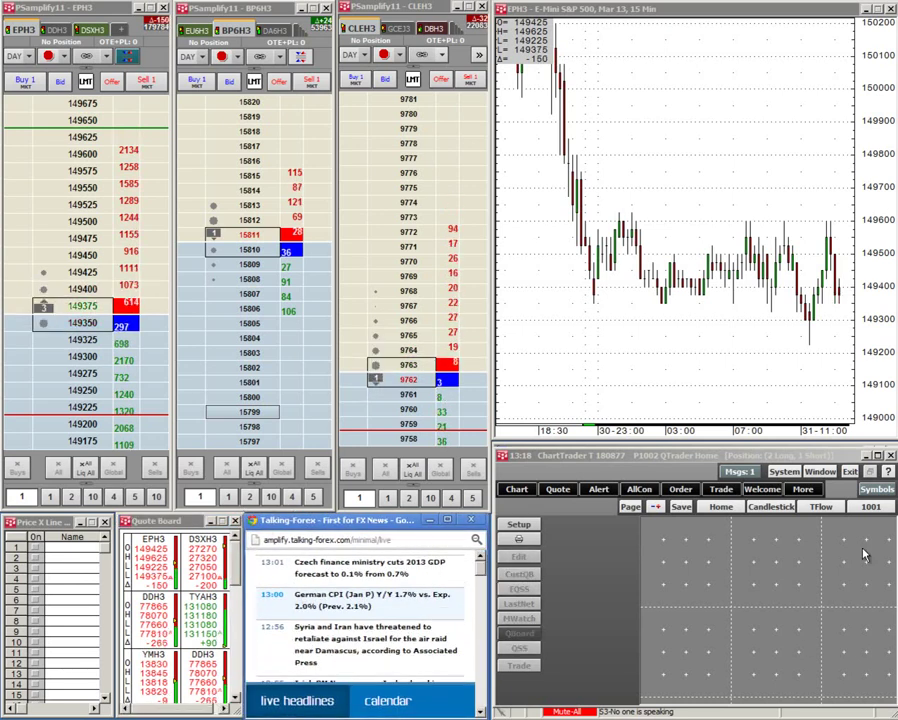
- Try minimizing the ChartTrader main window to uncover hotComm, restore it, and bring hotComm back to the front
left_click(867, 457)
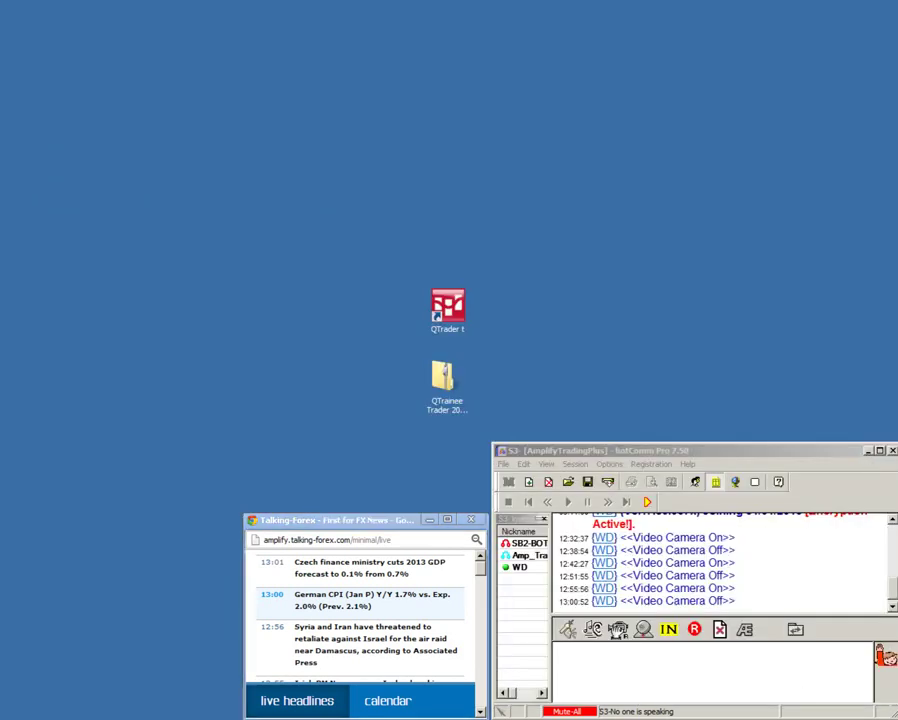
key("alt+Tab")
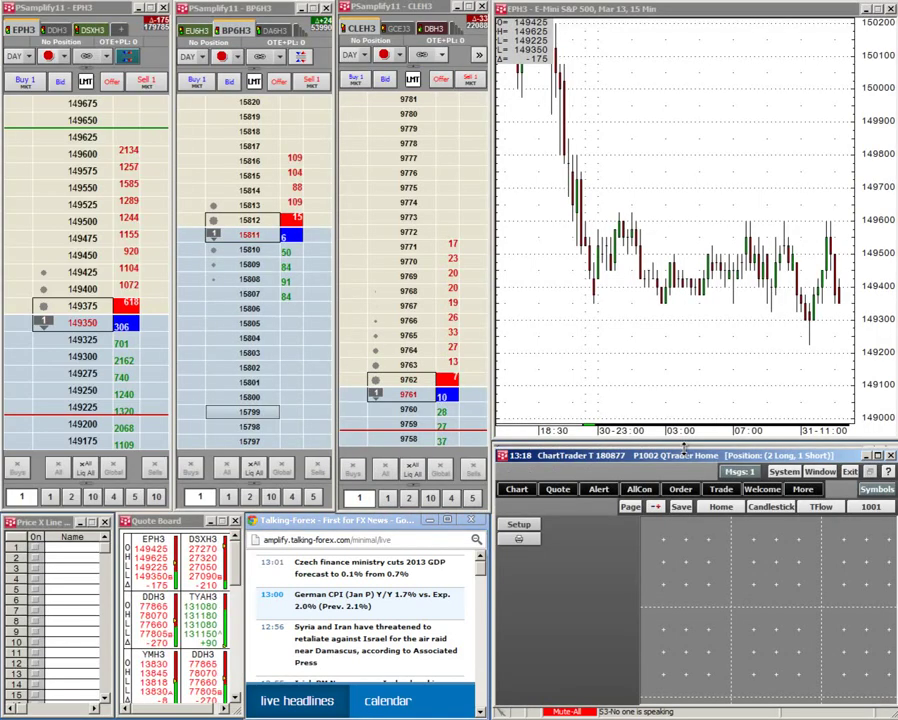
key("alt+Tab")
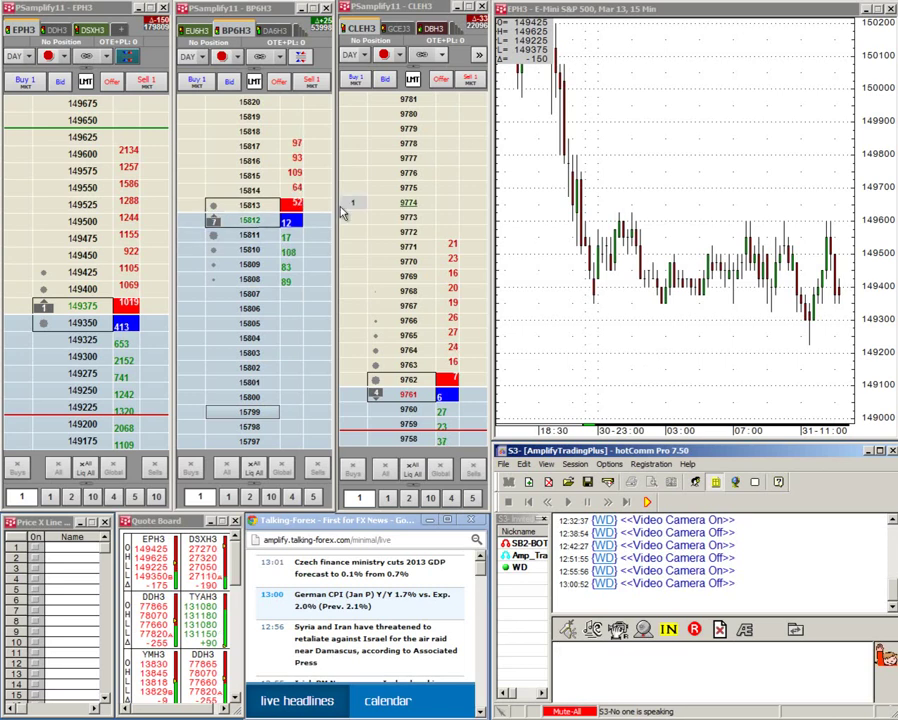
- Recenter the BP6H3 ladder on the current market price
left_click(303, 57)
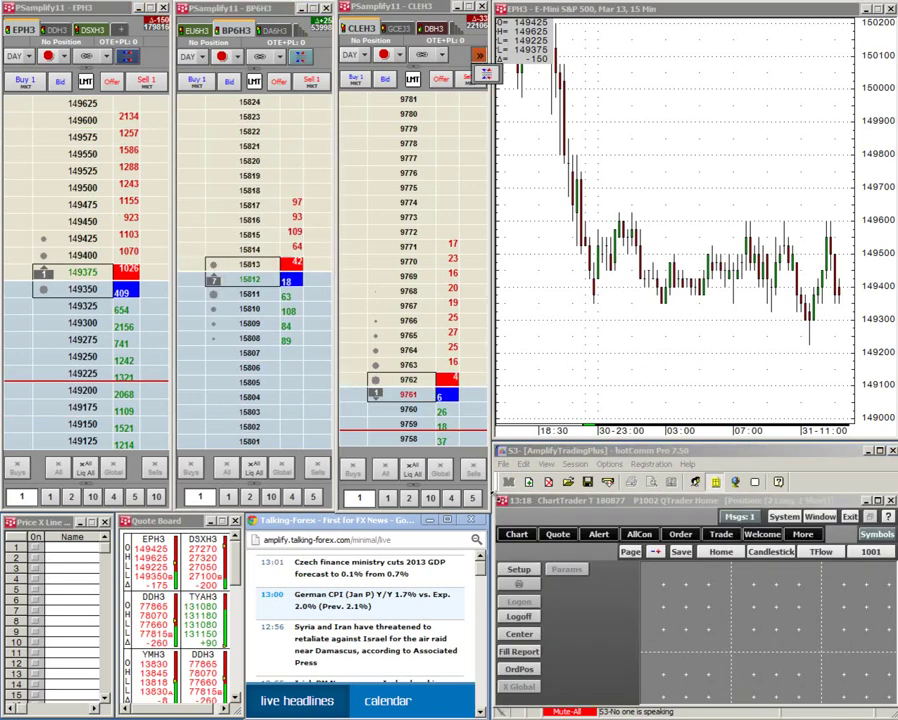
- Shrink the ChartTrader main window to a small block and tuck it behind the Talking-Forex window, clear of hotComm
left_click_drag(828, 502, 828, 510)
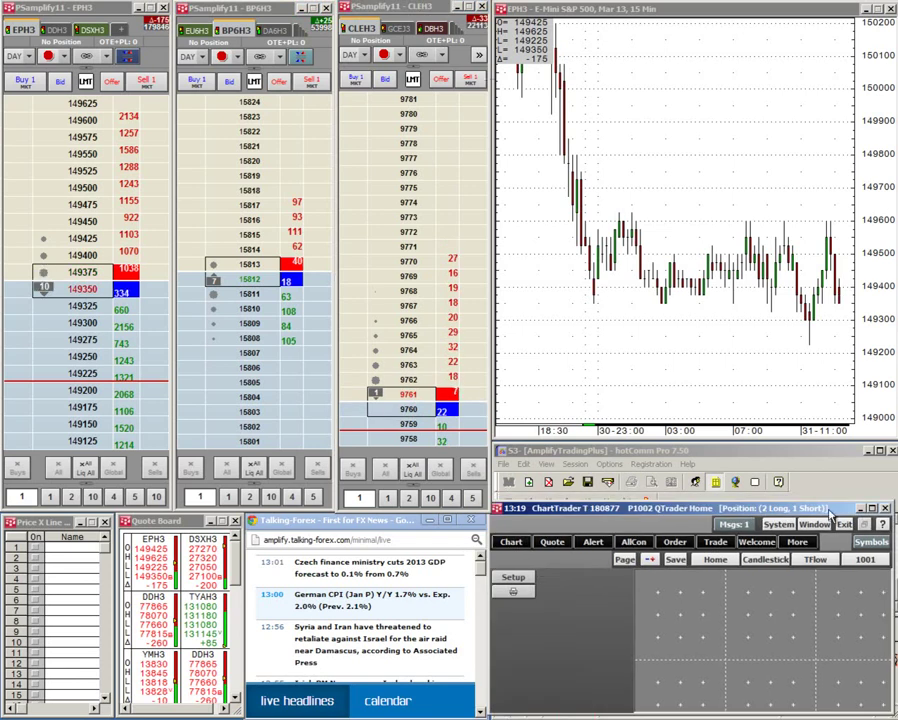
left_click_drag(893, 505, 591, 604)
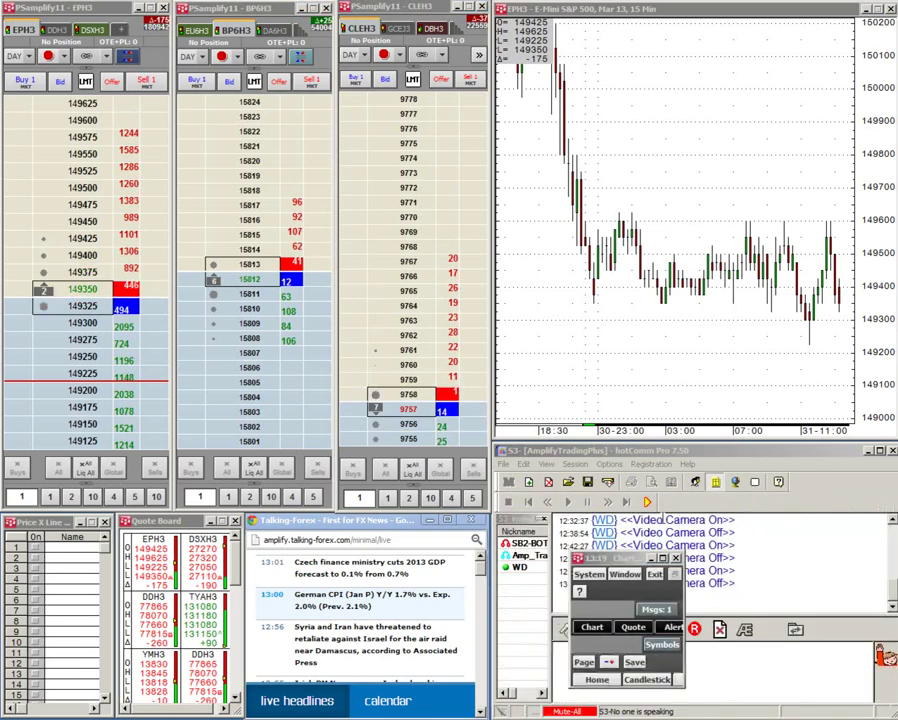
left_click_drag(524, 611, 210, 602)
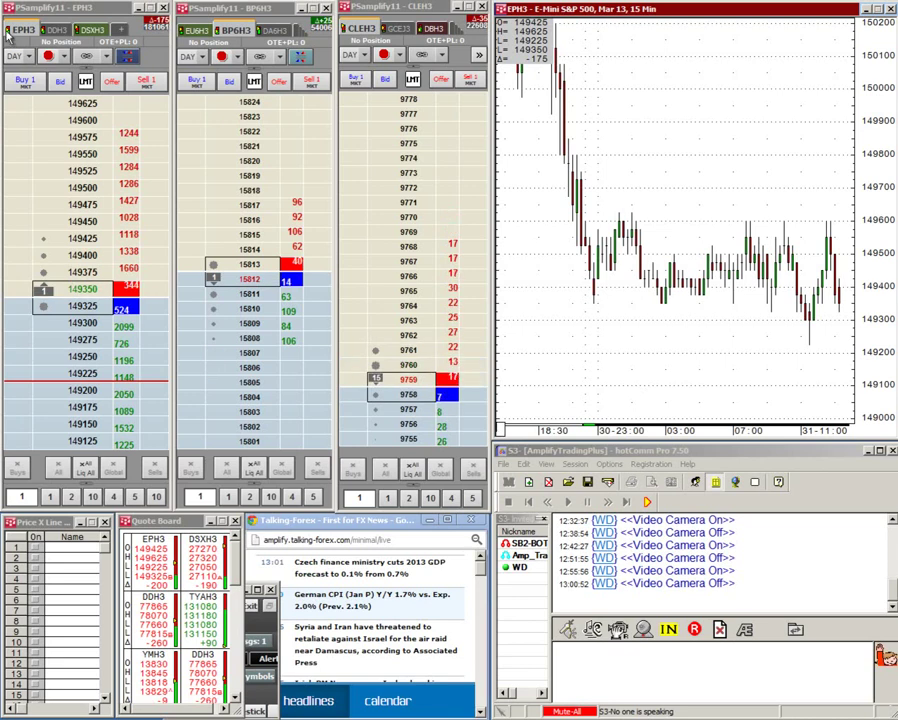
- Switch the first ladder from EPH3 to DDH3 and return it to EPH3
left_click(50, 30)
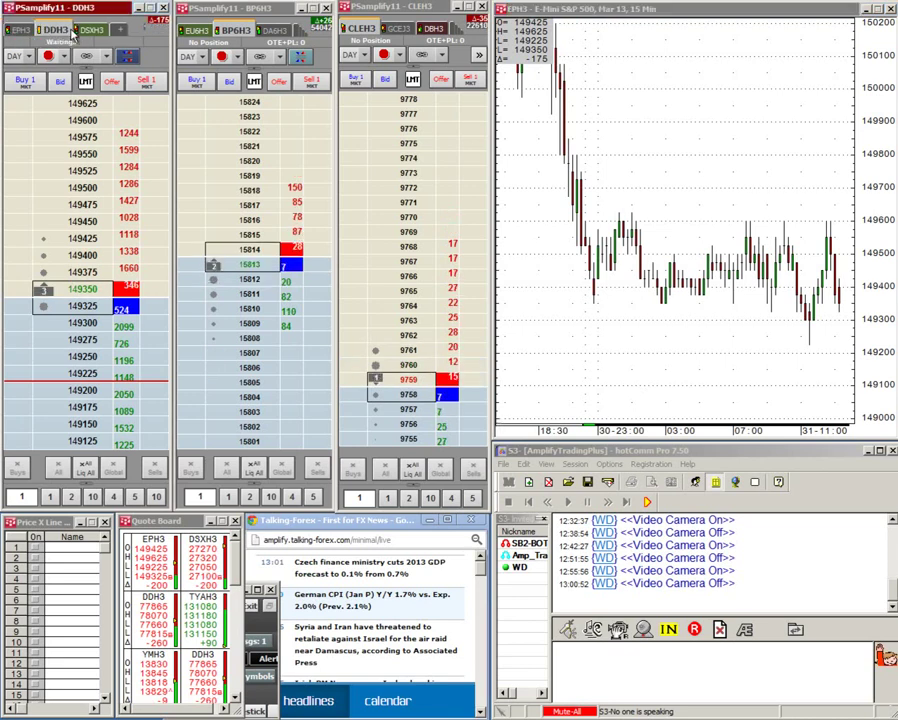
left_click(22, 31)
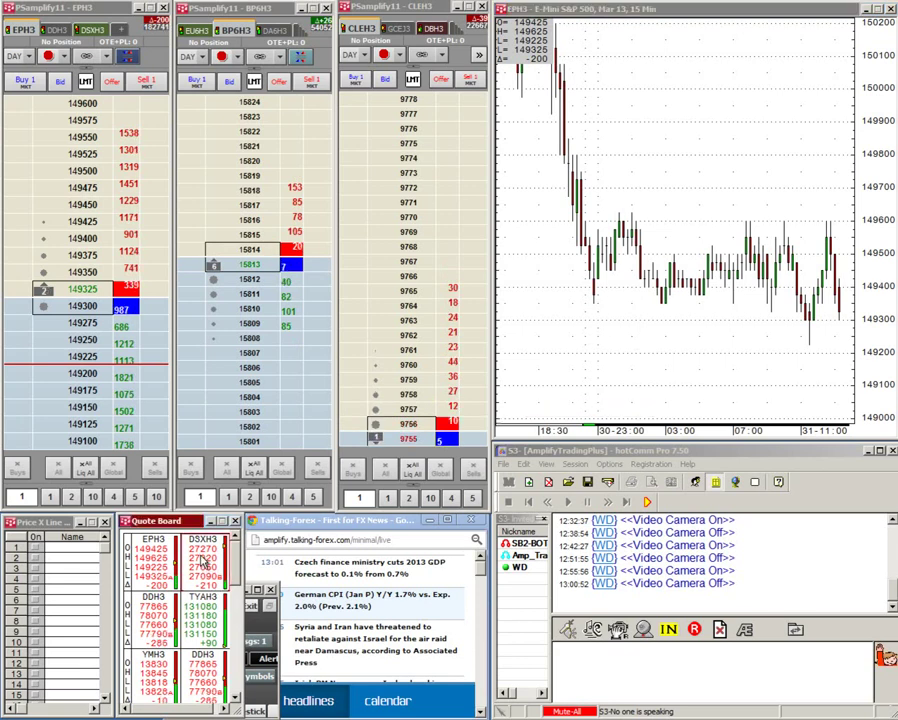
- Chart DSXH3, DA6H3, FBTPH3, SIEH3 and CLEH3 in turn from the Quote Board, and return the board to its short height
left_click(203, 565)
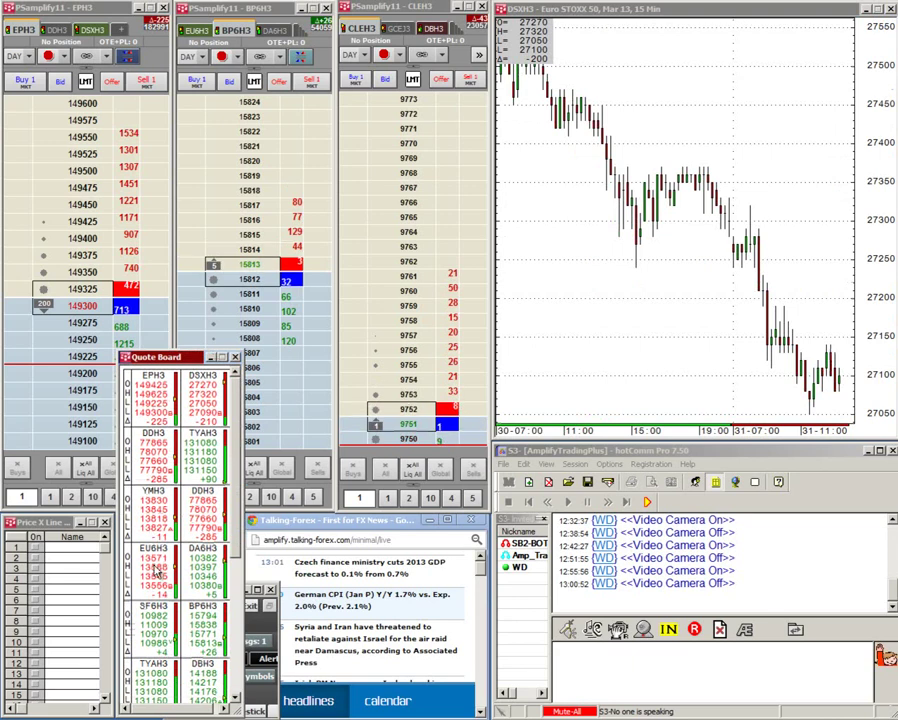
left_click(203, 550)
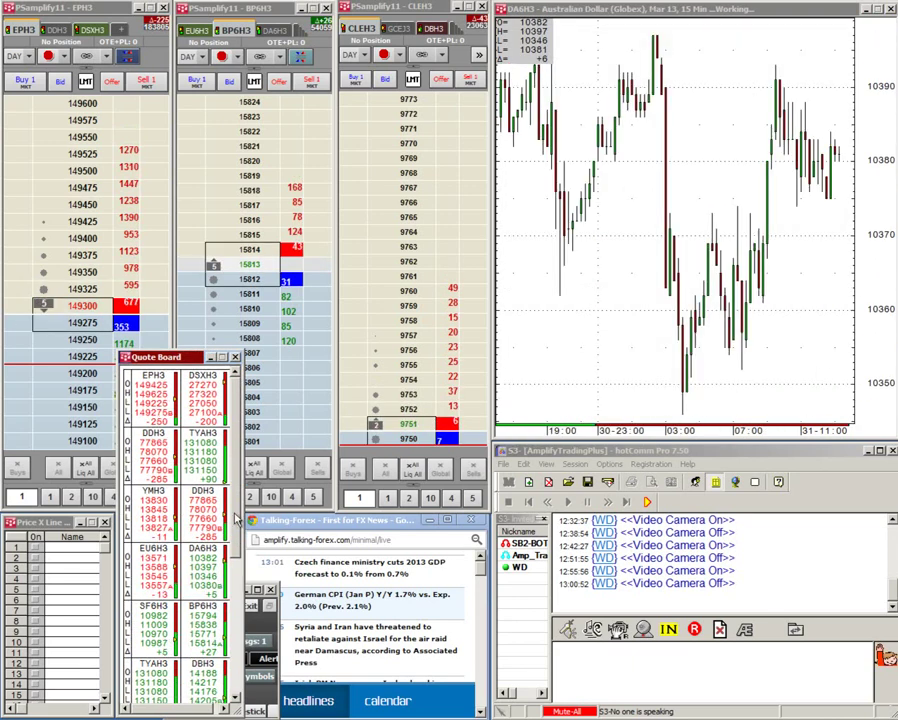
scroll(237, 518, "down", 2)
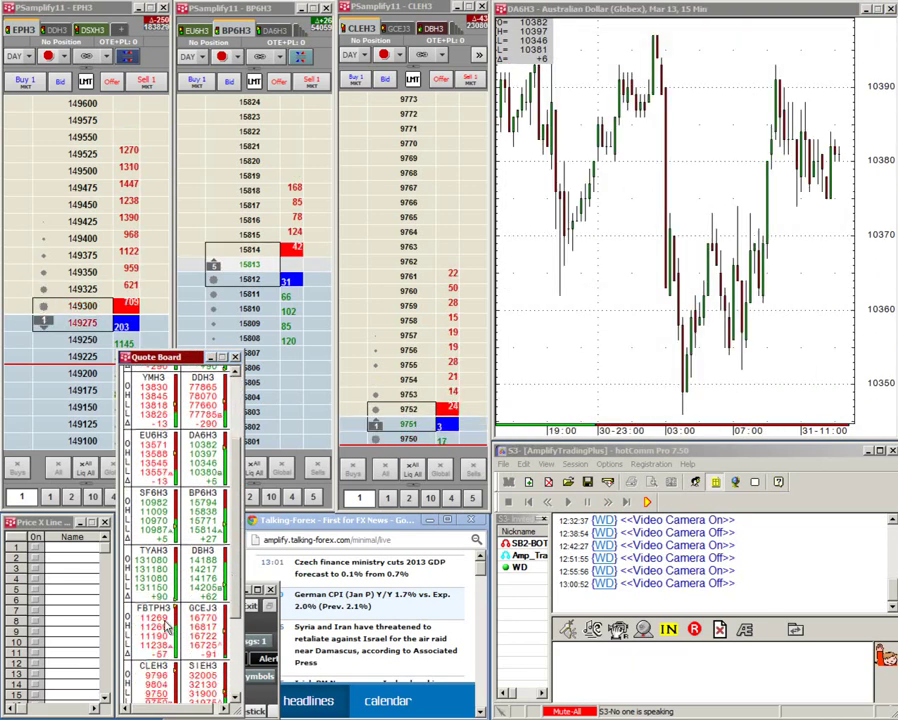
left_click(159, 631)
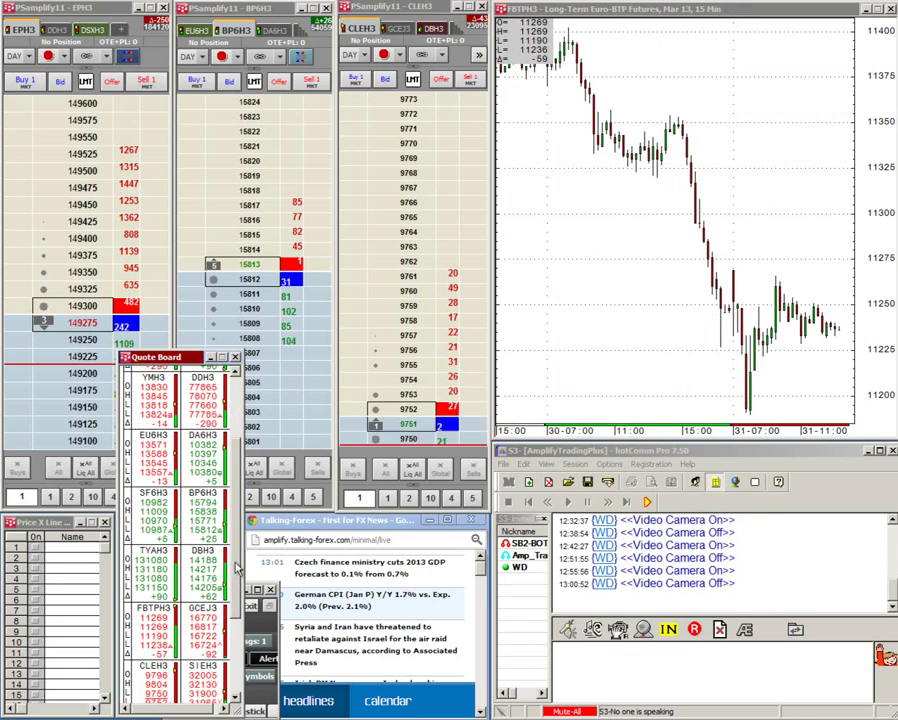
scroll(237, 567, "down", 2)
left_click(200, 572)
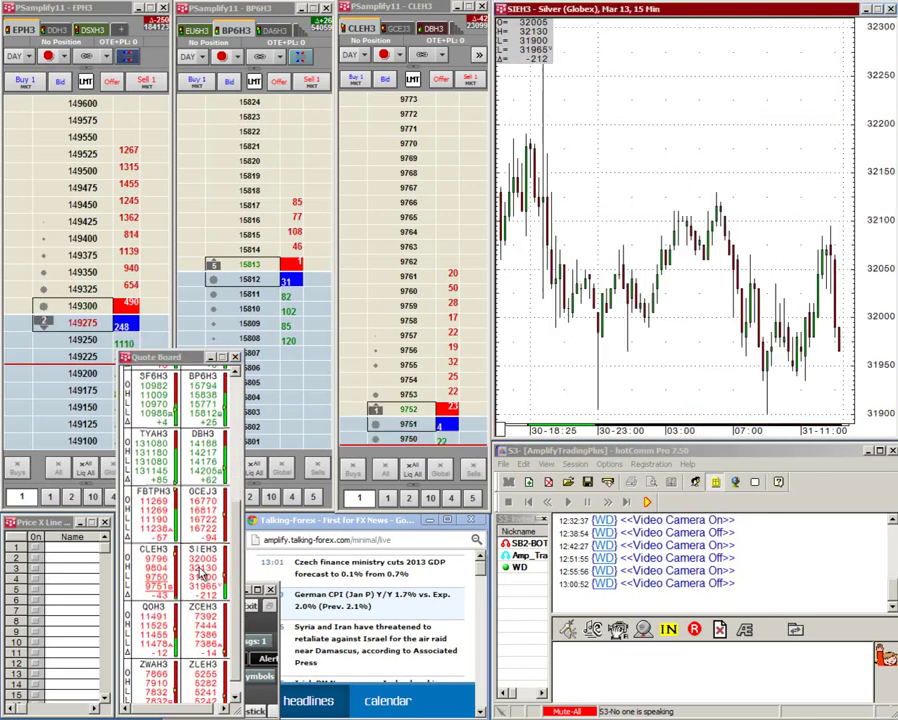
left_click(147, 571)
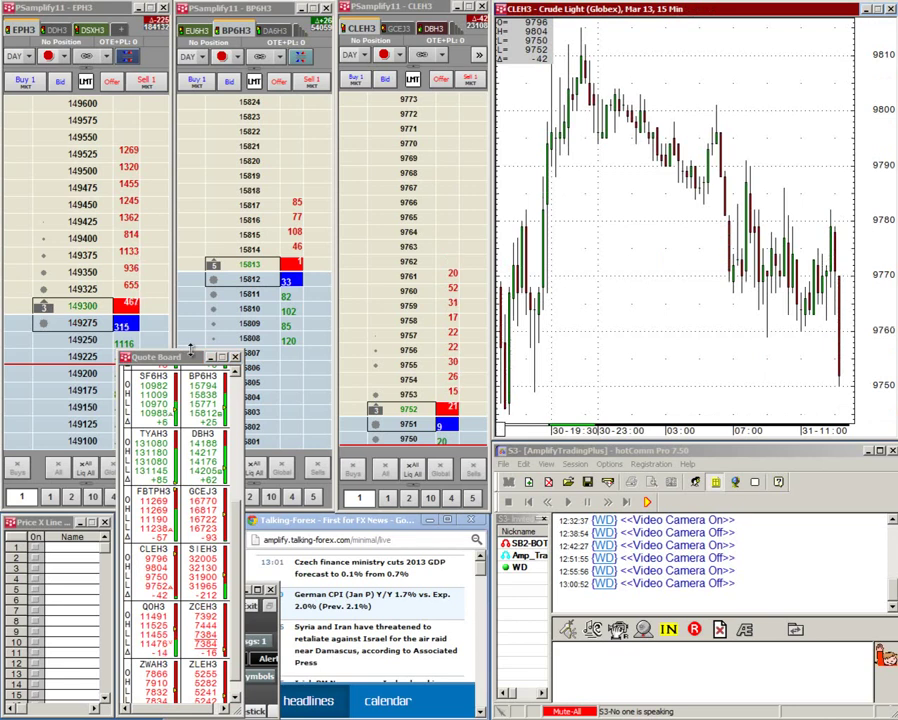
left_click_drag(190, 349, 197, 511)
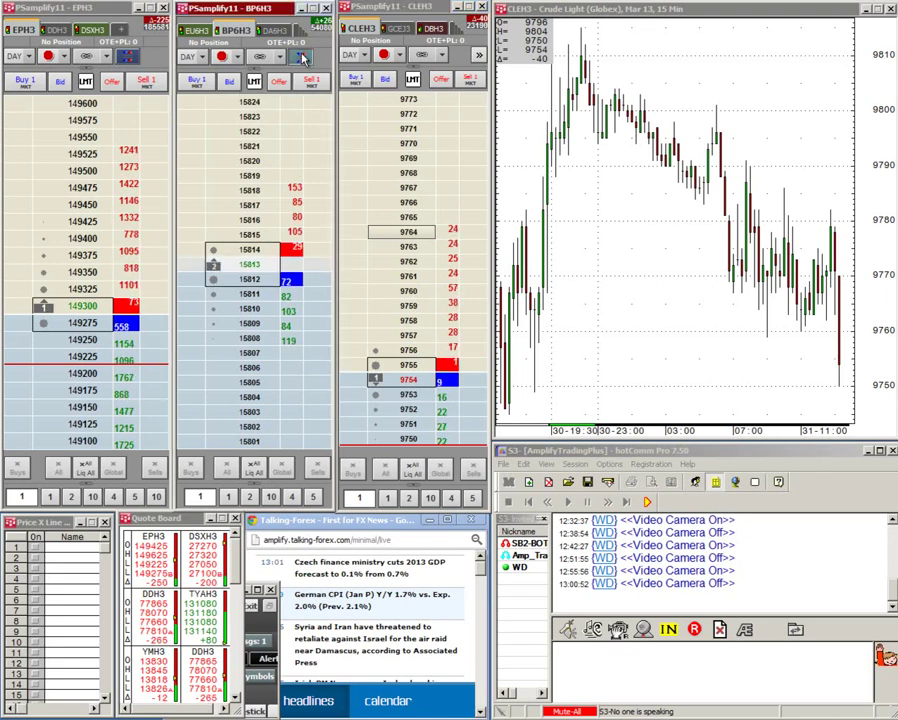
- Recenter the CLEH3 ladder on the market and hide the open-high-low value box on the Crude Light chart
left_click(477, 57)
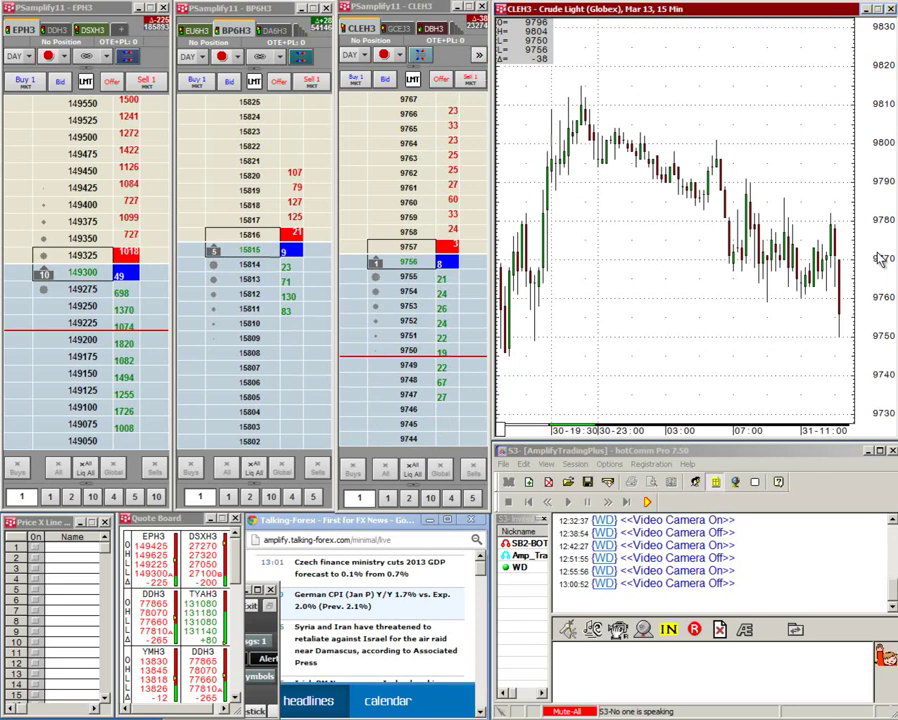
right_click(550, 62)
left_click(512, 65)
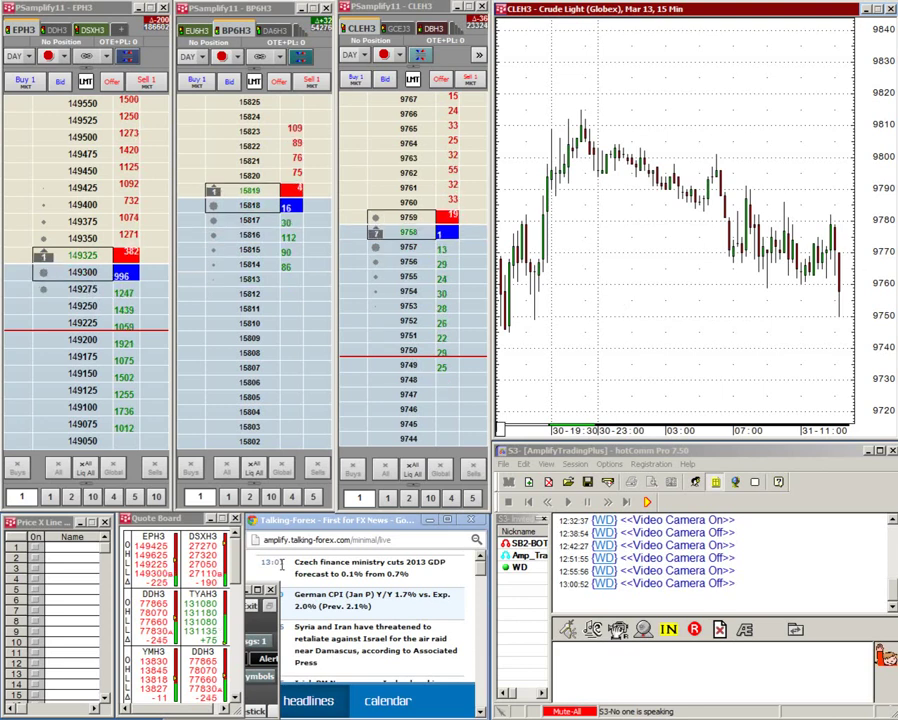
- Load the E-Mini S&P 500 chart from the Quote Board and draw horizontal price lines at 149225 and 149600
left_click(168, 556)
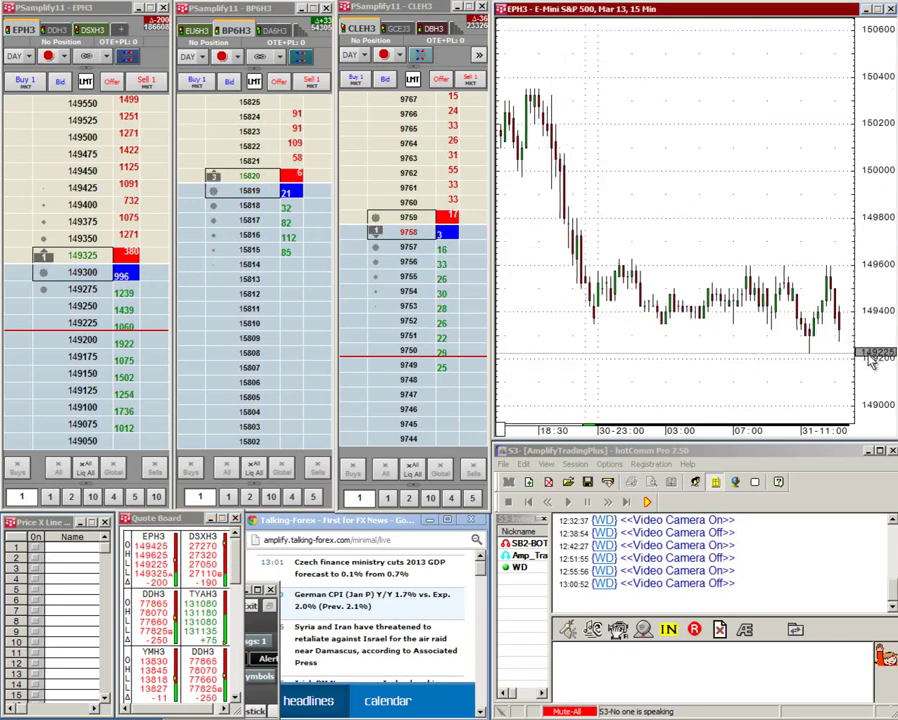
left_click_drag(869, 365, 873, 270)
left_click(386, 64)
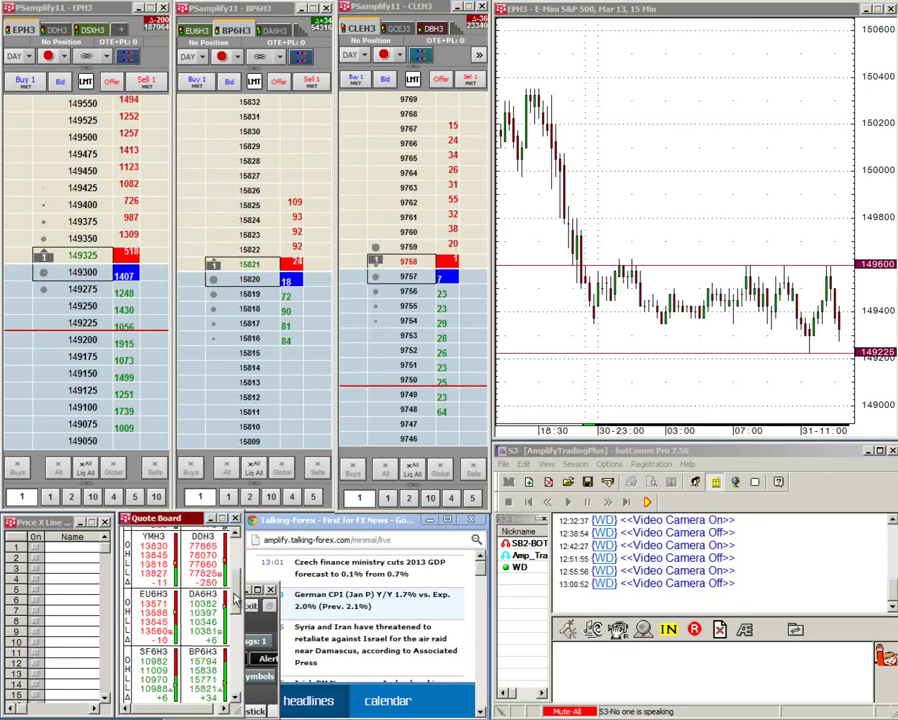
- Chart the TYAH3 10yr US Treasury Notes from the Quote Board, and return to the EPH3 chart with its price lines
scroll(180, 600, "down", 2)
left_click(155, 610)
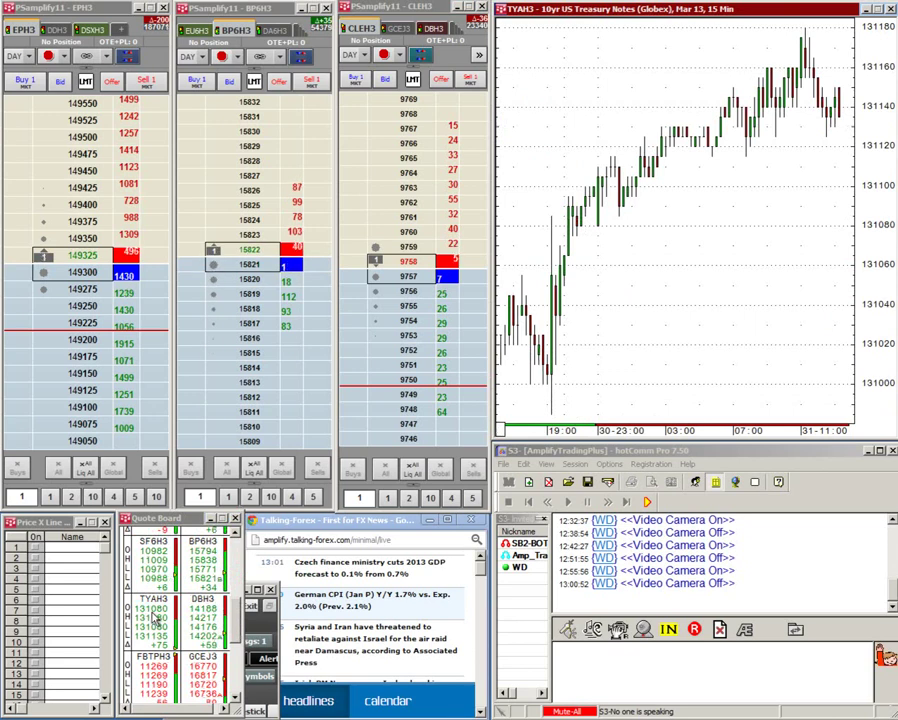
scroll(146, 548, "up", 2)
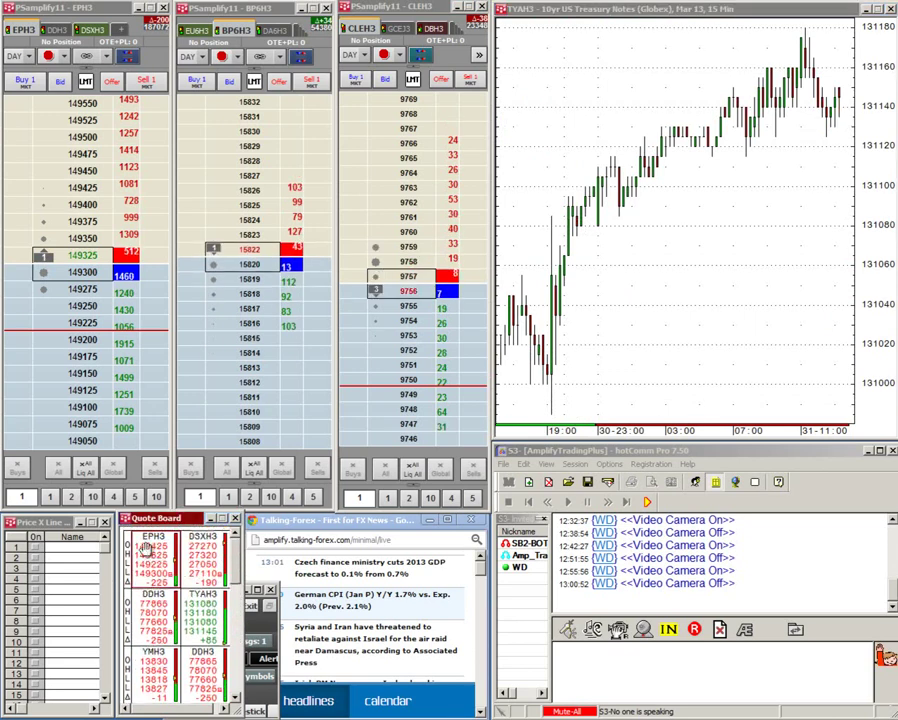
left_click(146, 556)
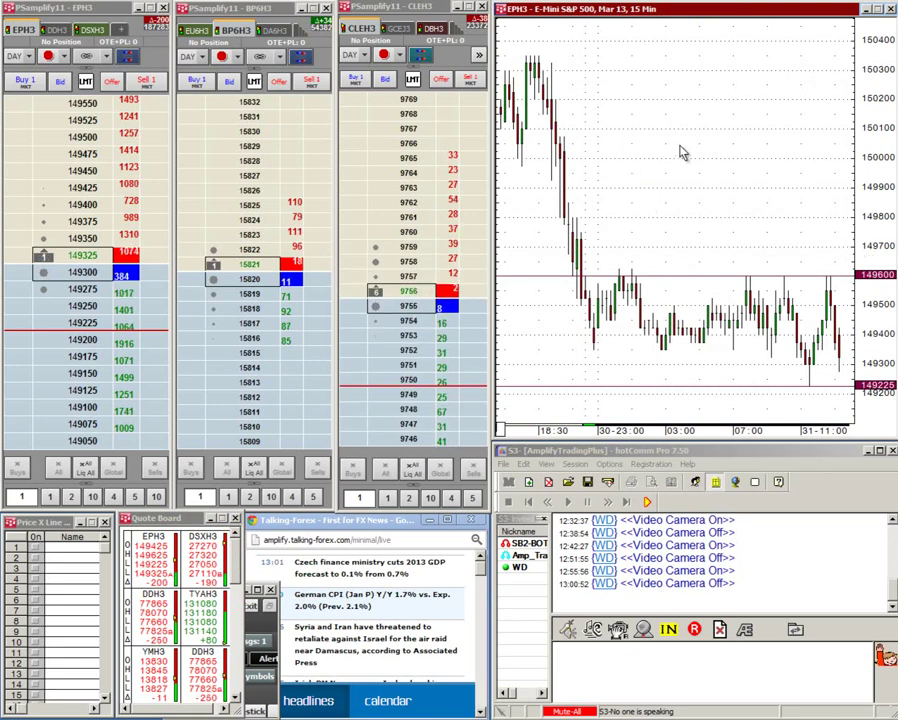
- Add the Order Display study from the All category to the E-Mini S&P 500 chart, applied to Candlestick
right_click(740, 114)
left_click(520, 136)
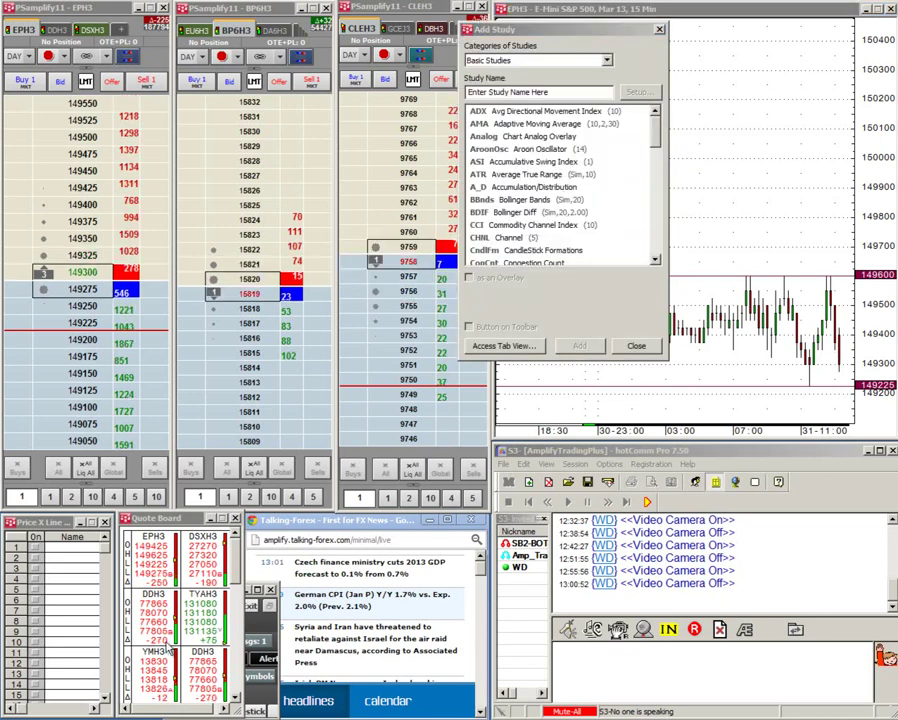
left_click_drag(656, 132, 636, 206)
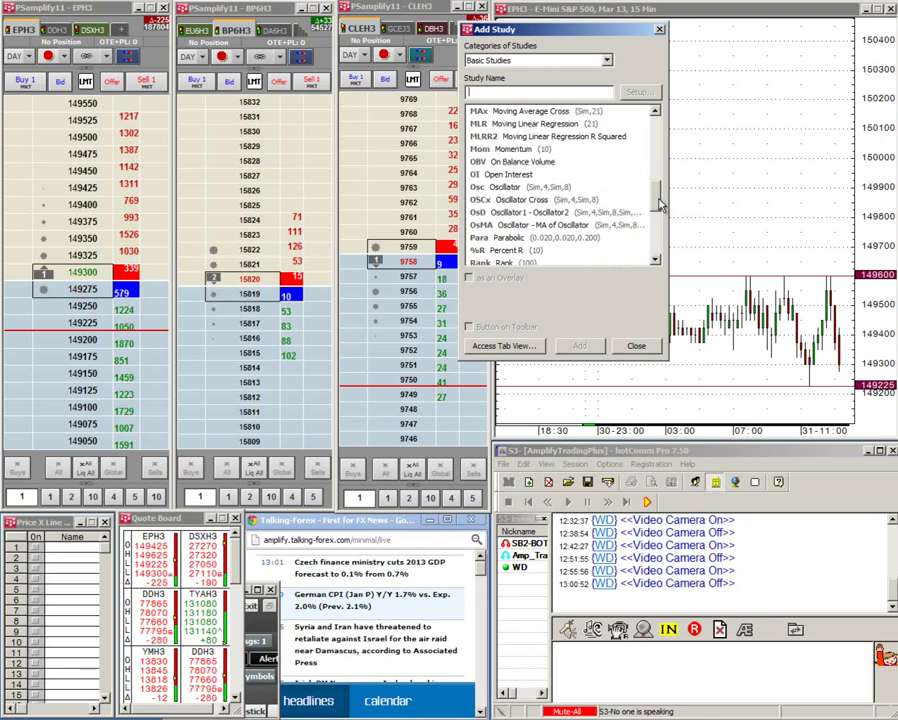
left_click_drag(659, 204, 654, 125)
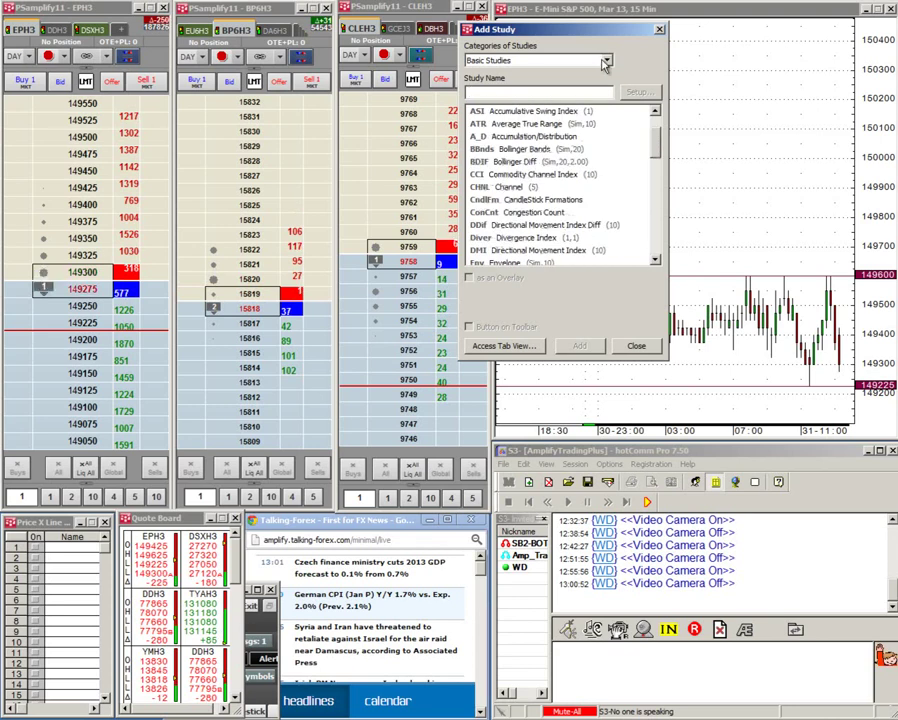
left_click(563, 60)
left_click(489, 73)
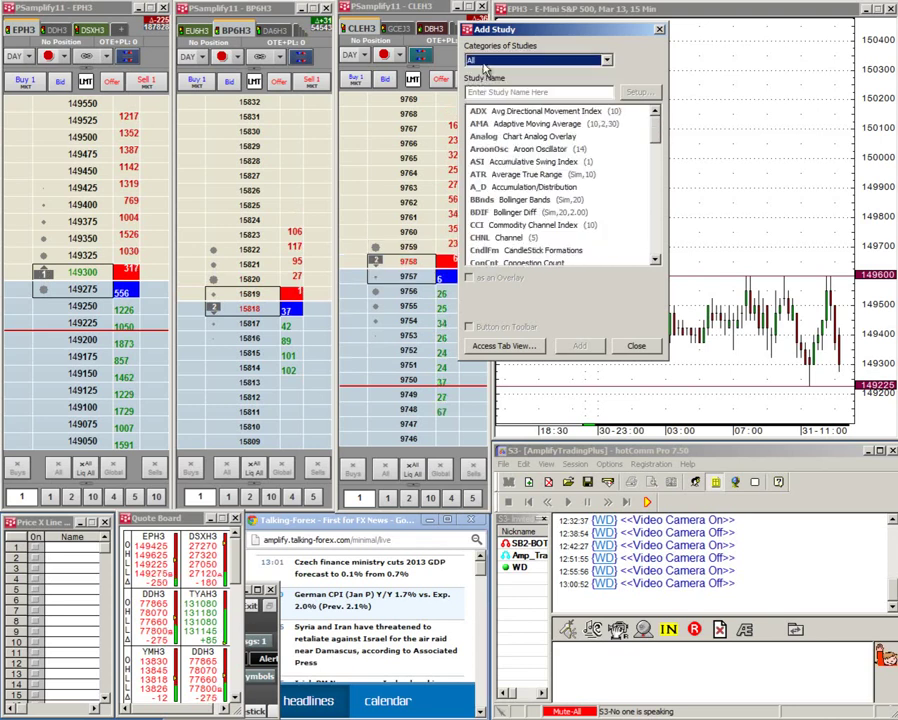
left_click_drag(655, 142, 656, 204)
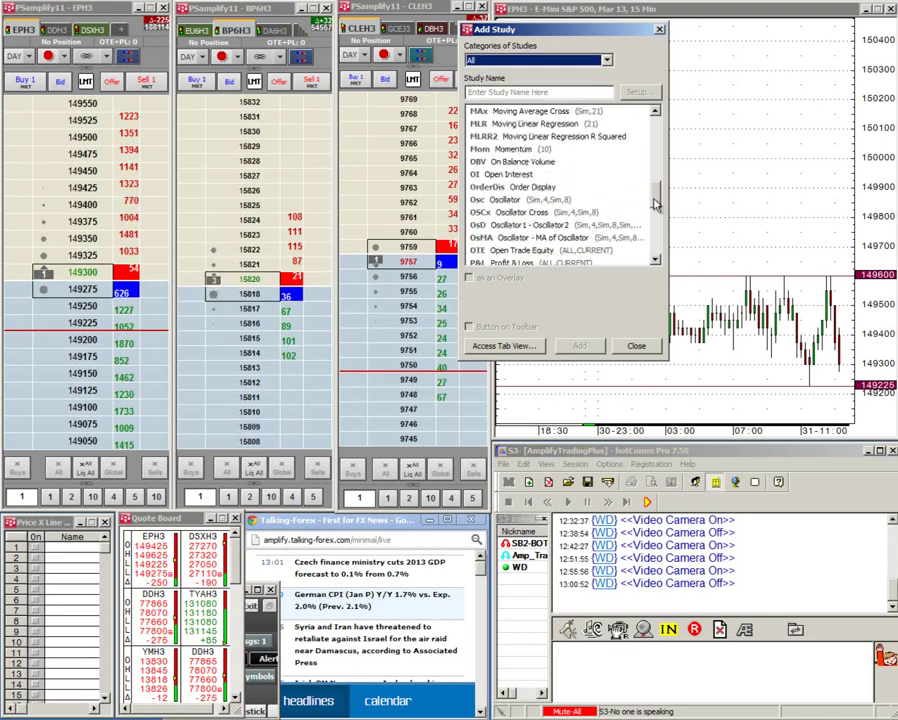
left_click(502, 190)
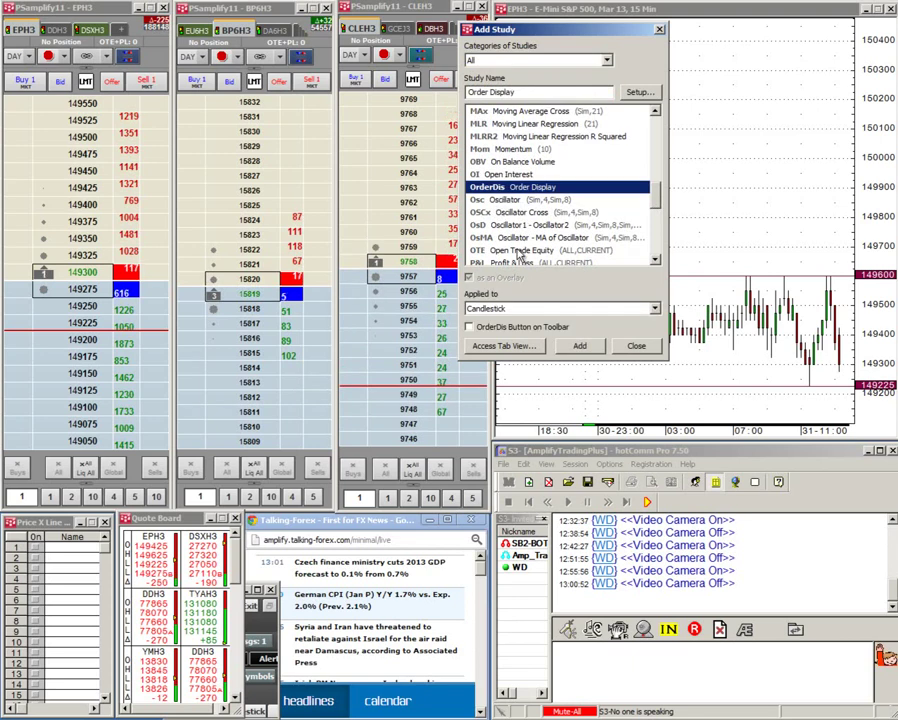
left_click(581, 347)
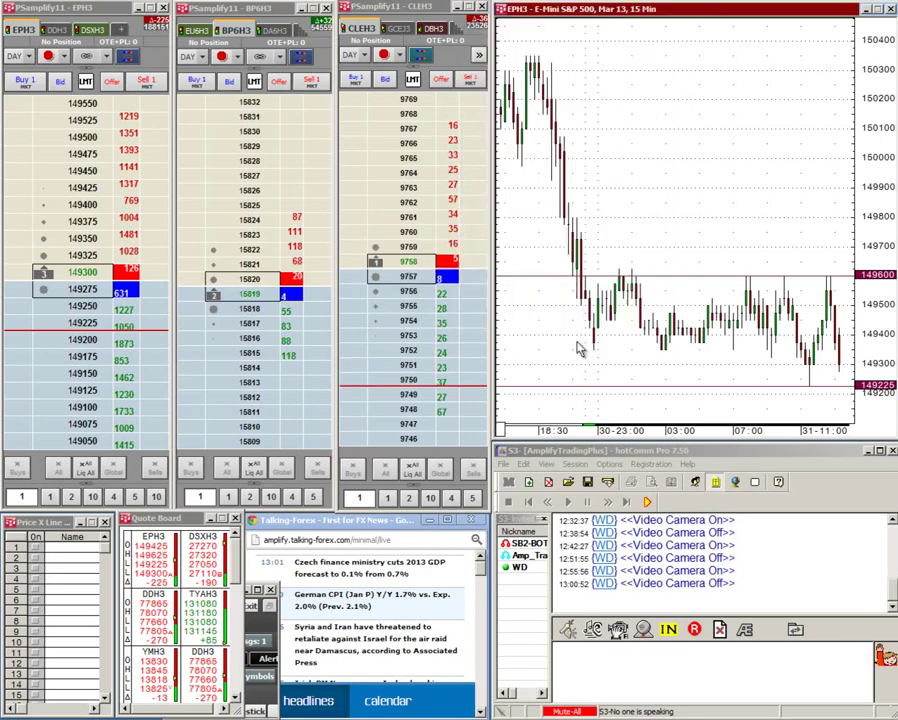
left_click_drag(830, 240, 797, 207)
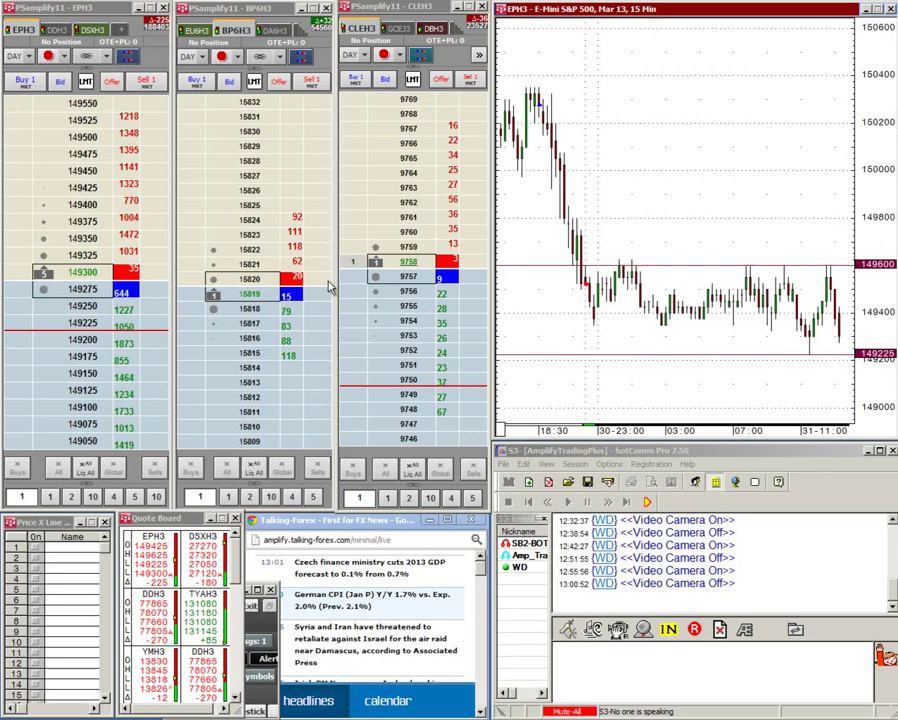
- Reset the order quantity on the EPH3 ladder to 1 and buy one contract at market
left_click(71, 499)
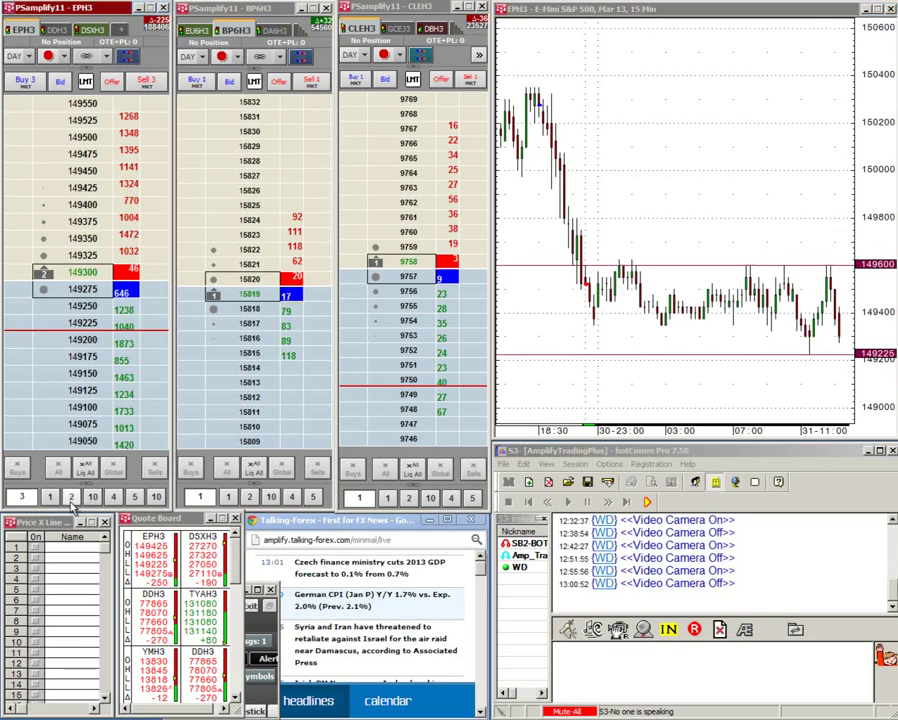
double_click(24, 497)
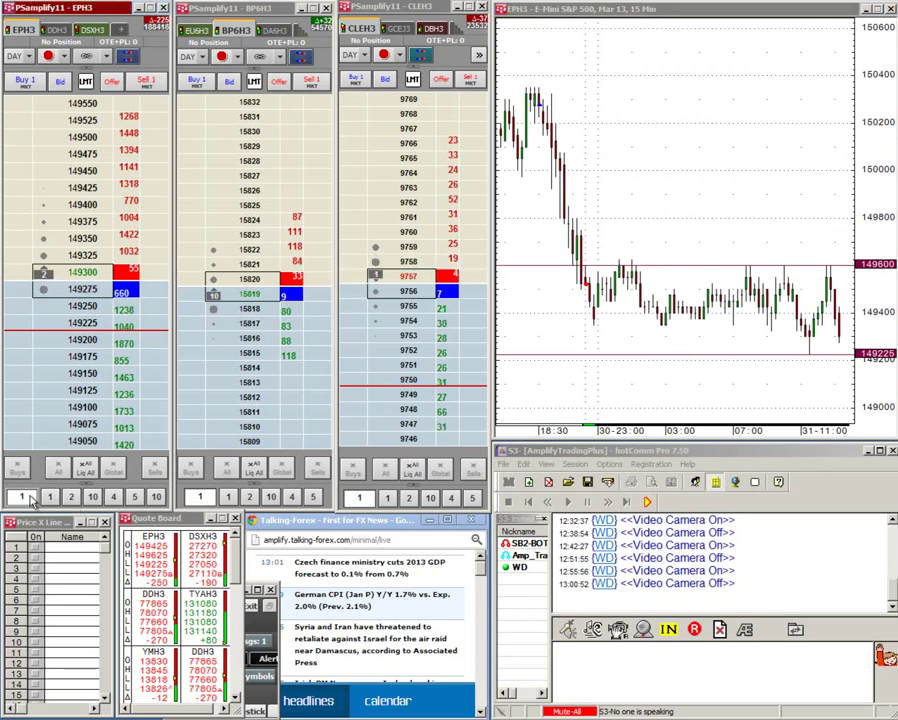
left_click(31, 84)
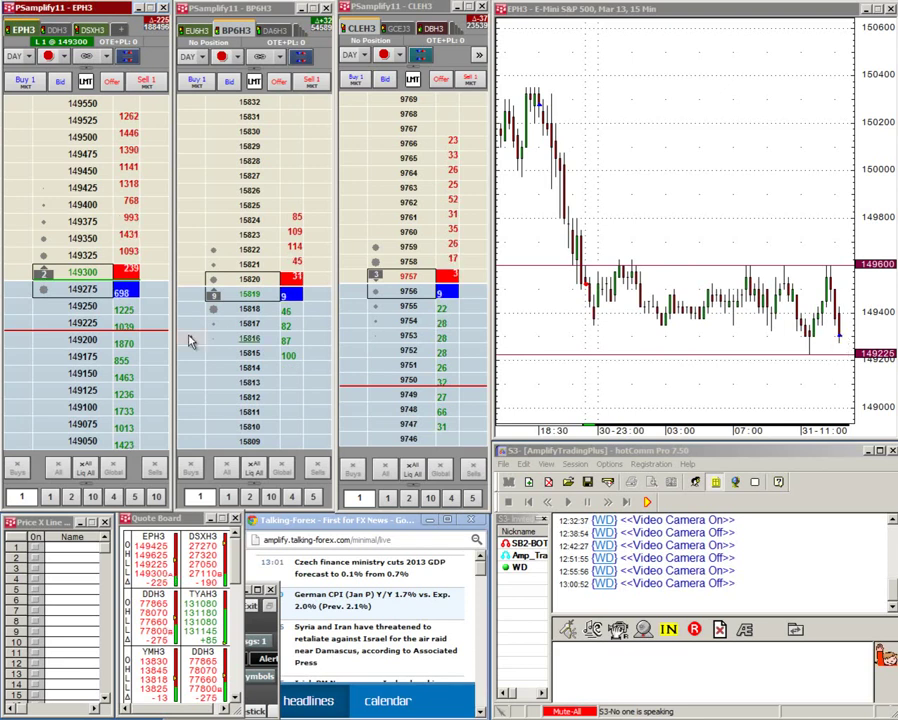
- Place a one-contract sell stop on the EPH3 ladder at 149150 and cancel that order
left_click(154, 372)
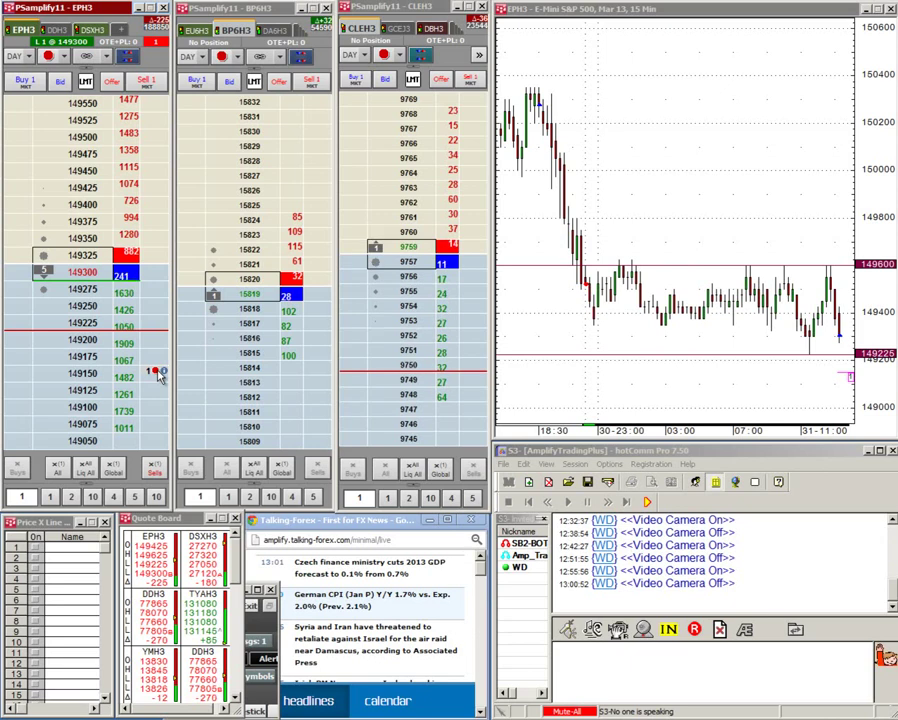
left_click(158, 373)
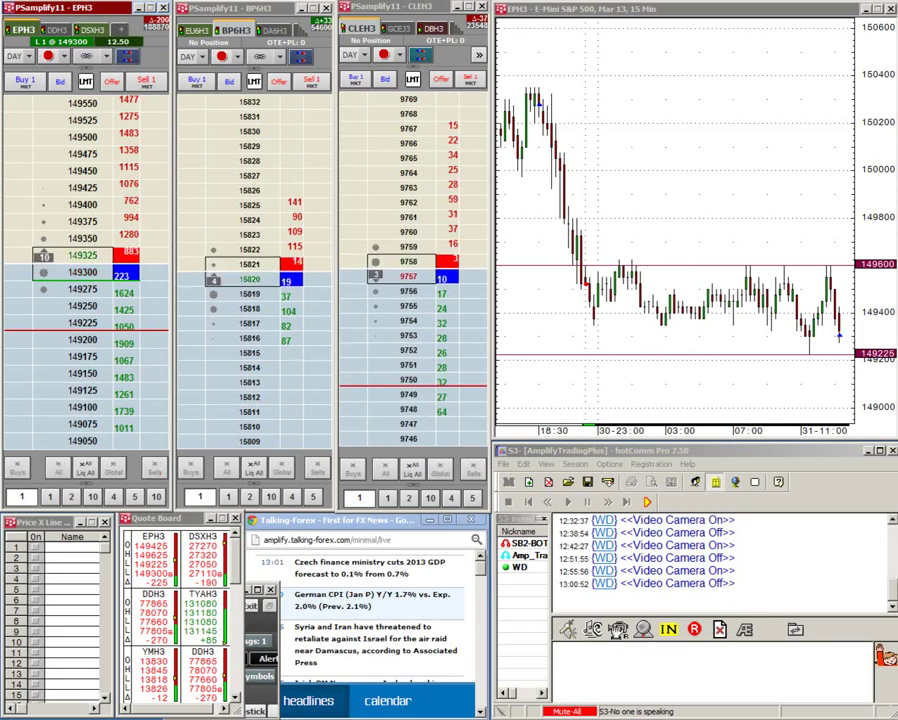